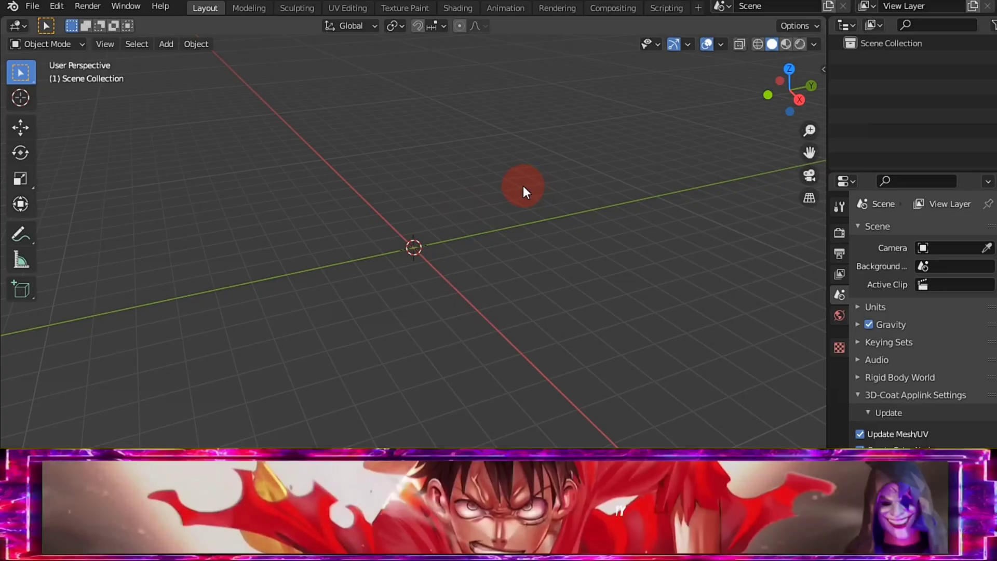
Step: Import 0.fbx, 1.fbx, 1untitled.fbx and 3.fbx from the Face\New folder (12) directory
{"action": "mouse_move", "coordinate": [522, 185]}
{"action": "middle_mouse_down"}
{"action": "mouse_move", "coordinate": [210, 151]}
{"action": "mouse_move", "coordinate": [475, 188]}
{"action": "mouse_move", "coordinate": [585, 172]}
{"action": "mouse_move", "coordinate": [158, 166]}
{"action": "mouse_move", "coordinate": [570, 265]}
{"action": "mouse_move", "coordinate": [556, 117]}
{"action": "mouse_move", "coordinate": [276, 152]}
{"action": "mouse_move", "coordinate": [210, 250]}
{"action": "mouse_move", "coordinate": [381, 273]}
{"action": "mouse_move", "coordinate": [523, 213]}
{"action": "mouse_move", "coordinate": [634, 204]}
{"action": "mouse_move", "coordinate": [610, 161]}
{"action": "mouse_move", "coordinate": [566, 217]}
{"action": "mouse_move", "coordinate": [601, 263]}
{"action": "mouse_move", "coordinate": [587, 235]}
{"action": "mouse_move", "coordinate": [578, 248]}
{"action": "middle_mouse_up"}
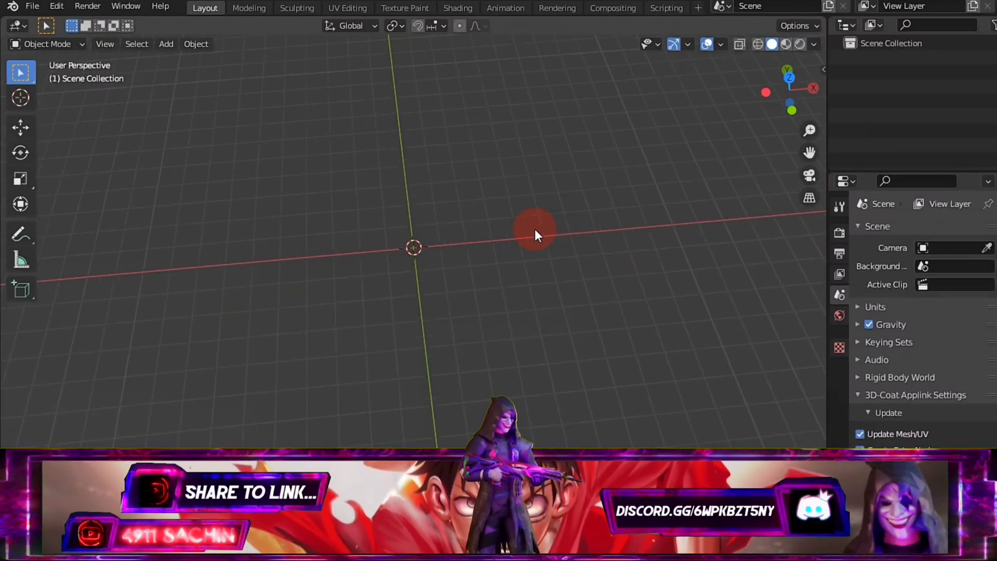
{"action": "mouse_move", "coordinate": [513, 238]}
{"action": "middle_mouse_down"}
{"action": "mouse_move", "coordinate": [509, 222]}
{"action": "mouse_move", "coordinate": [386, 225]}
{"action": "middle_mouse_up"}
{"action": "left_click", "coordinate": [30, 7]}
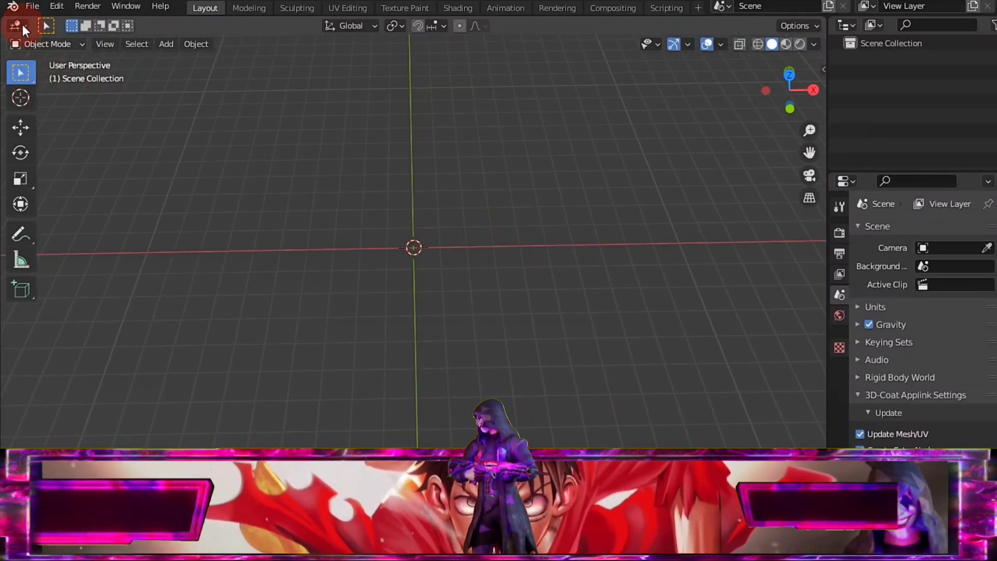
{"action": "mouse_move", "coordinate": [54, 204]}
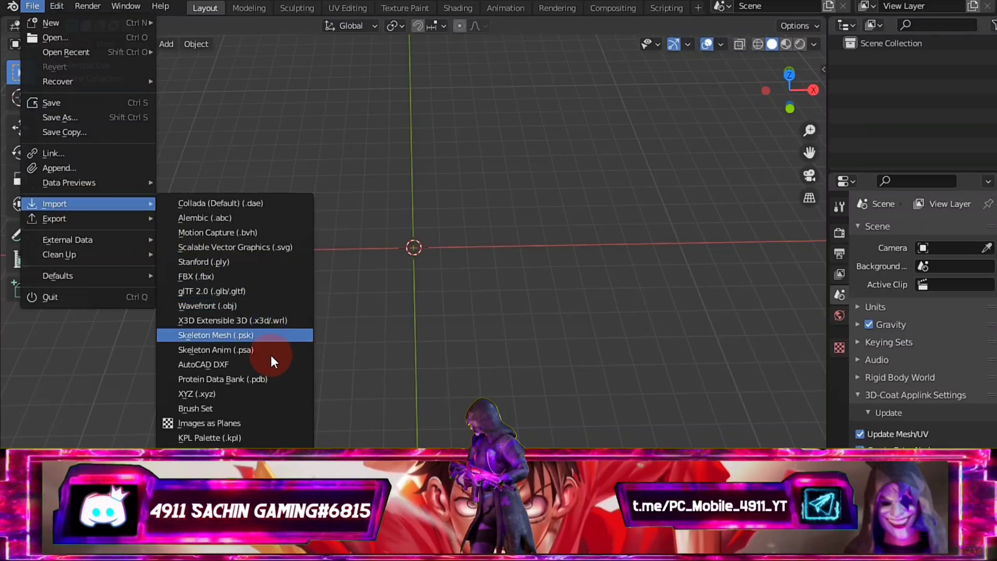
{"action": "left_click", "coordinate": [232, 279]}
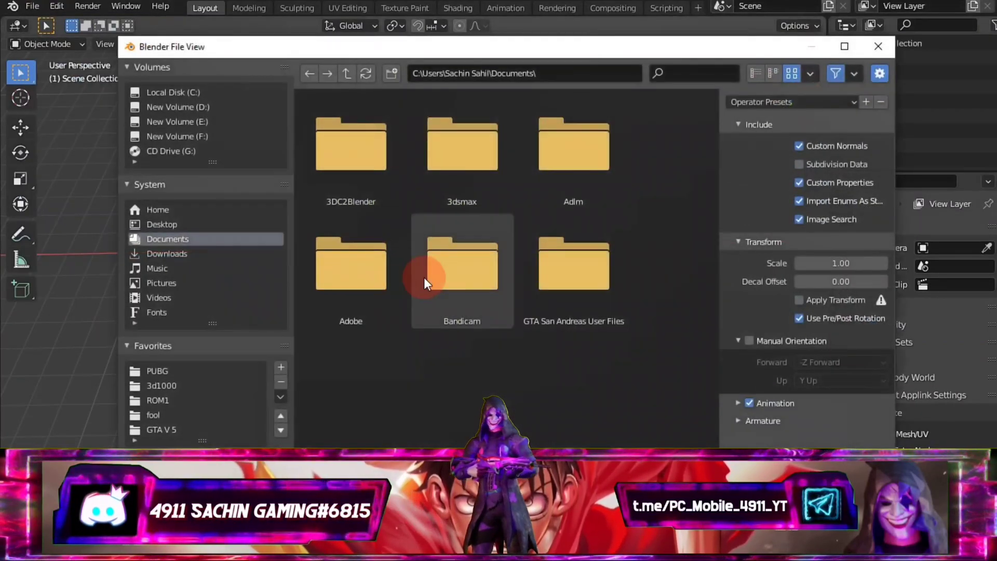
{"action": "scroll", "coordinate": [206, 260], "scroll_direction": "down", "scroll_amount": 2}
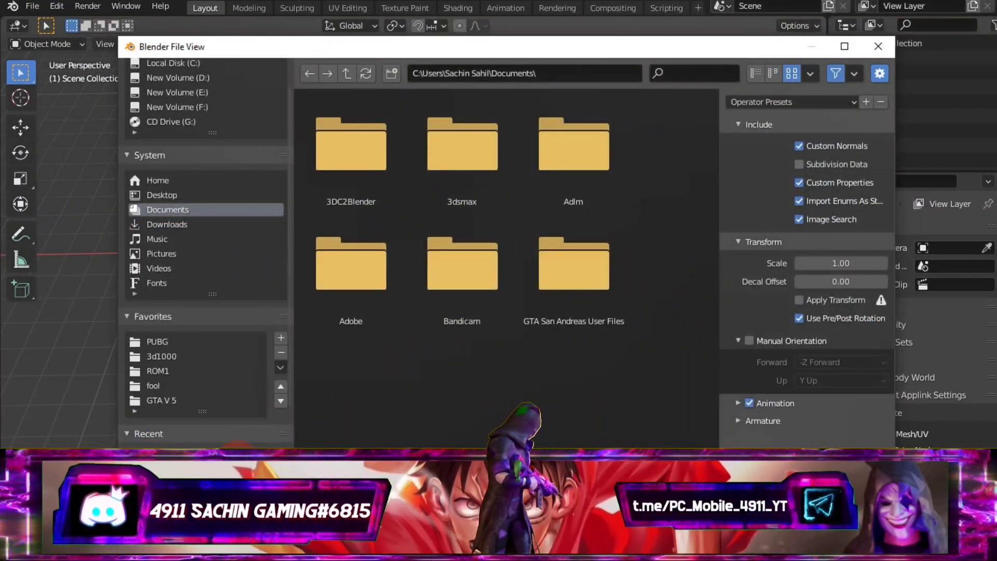
{"action": "left_click", "coordinate": [562, 358]}
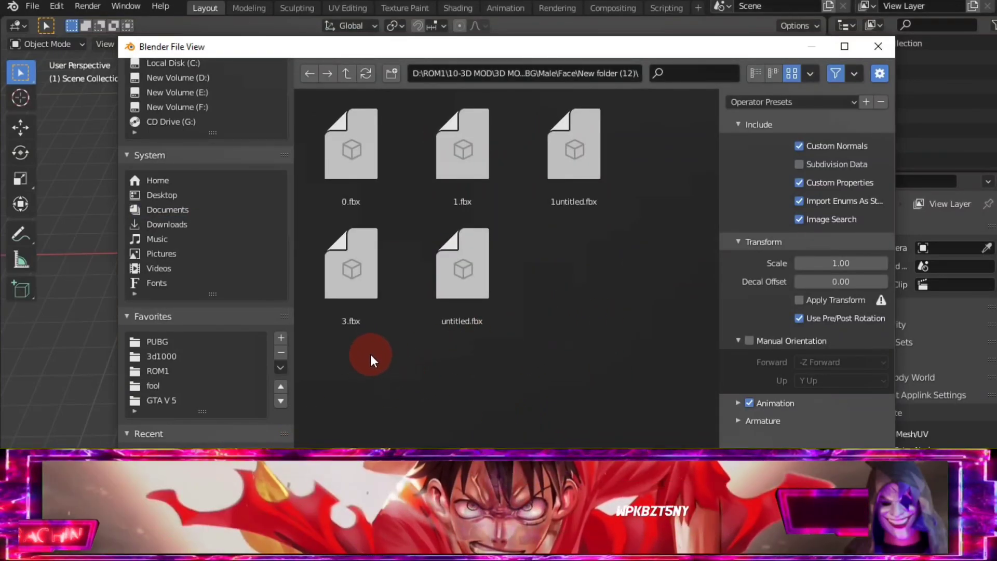
{"action": "left_click", "coordinate": [345, 268]}
{"action": "left_click", "coordinate": [345, 154], "text": "shift"}
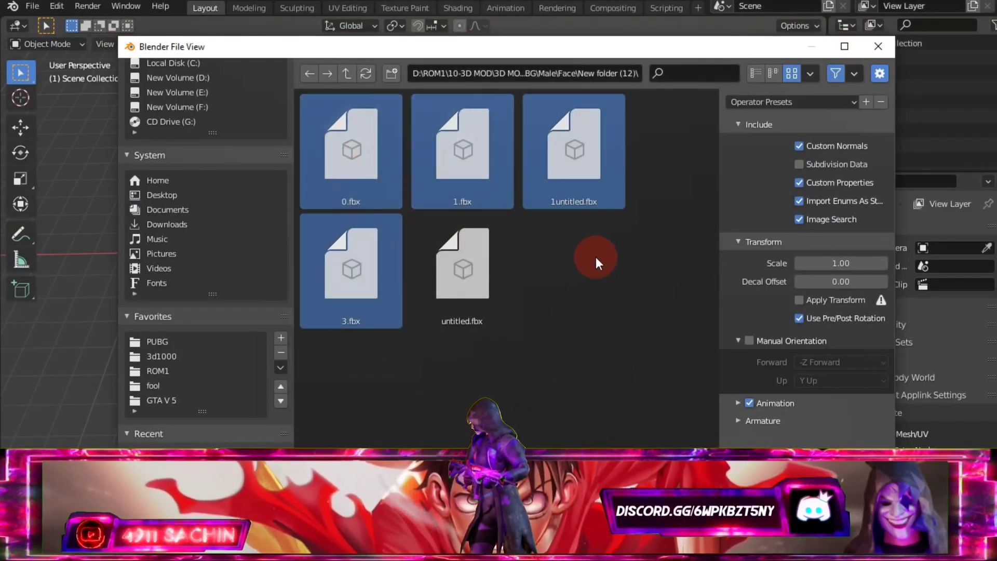
{"action": "left_click", "coordinate": [756, 74]}
Step: Finish the FBX import and give the head a Simple Subdivision Surface modifier
{"action": "key", "text": "Return"}
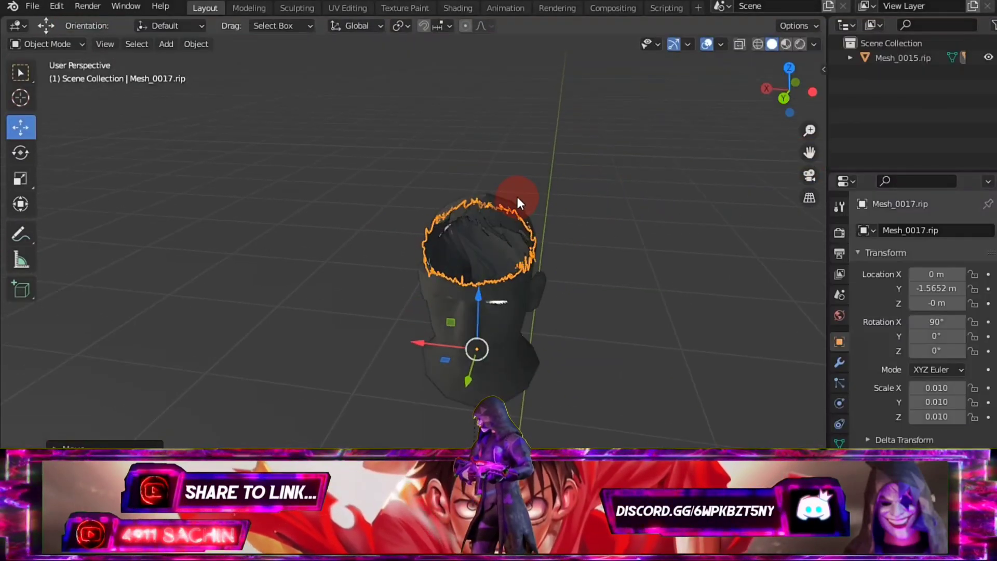
{"action": "mouse_move", "coordinate": [517, 197]}
{"action": "middle_mouse_down"}
{"action": "mouse_move", "coordinate": [600, 151]}
{"action": "mouse_move", "coordinate": [510, 167]}
{"action": "mouse_move", "coordinate": [609, 188]}
{"action": "mouse_move", "coordinate": [634, 211]}
{"action": "middle_mouse_up"}
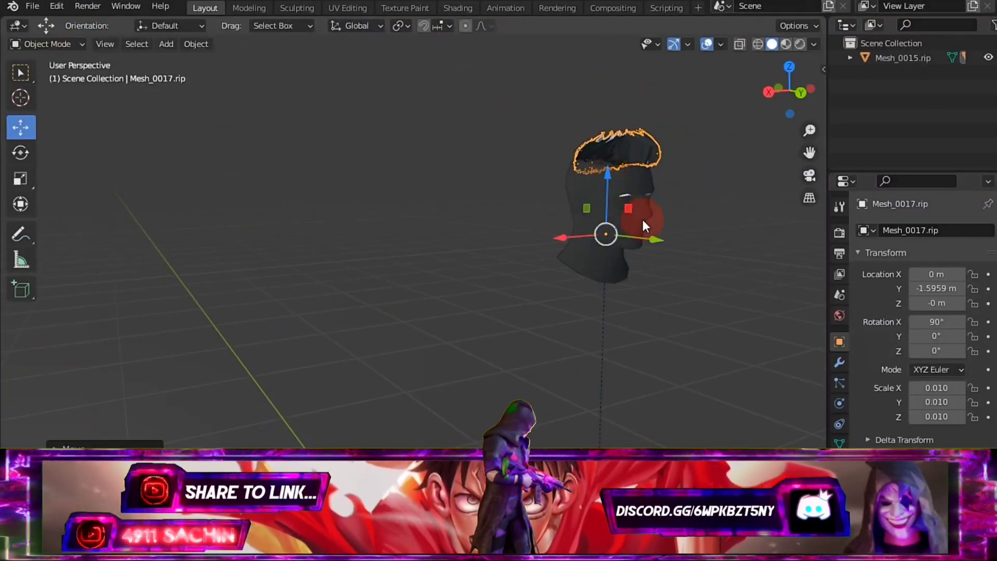
{"action": "left_click_drag", "start_coordinate": [634, 211], "coordinate": [640, 233]}
{"action": "mouse_move", "coordinate": [641, 233]}
{"action": "middle_mouse_down"}
{"action": "mouse_move", "coordinate": [634, 165]}
{"action": "mouse_move", "coordinate": [511, 166]}
{"action": "mouse_move", "coordinate": [737, 169]}
{"action": "mouse_move", "coordinate": [538, 167]}
{"action": "middle_mouse_up"}
{"action": "left_click", "coordinate": [538, 168]}
{"action": "left_click", "coordinate": [839, 362]}
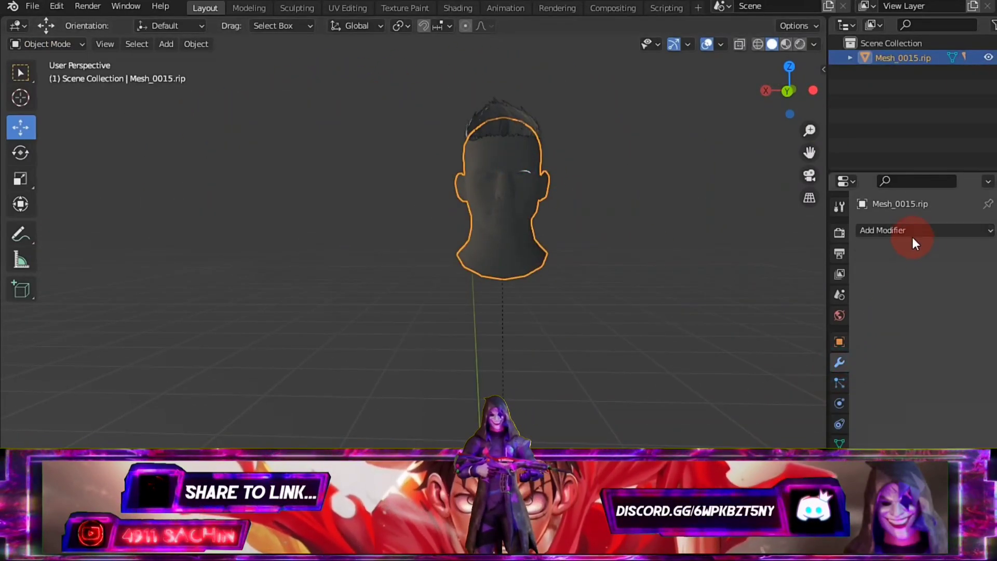
{"action": "left_click_drag", "start_coordinate": [872, 174], "coordinate": [914, 300]}
{"action": "left_click", "coordinate": [930, 358]}
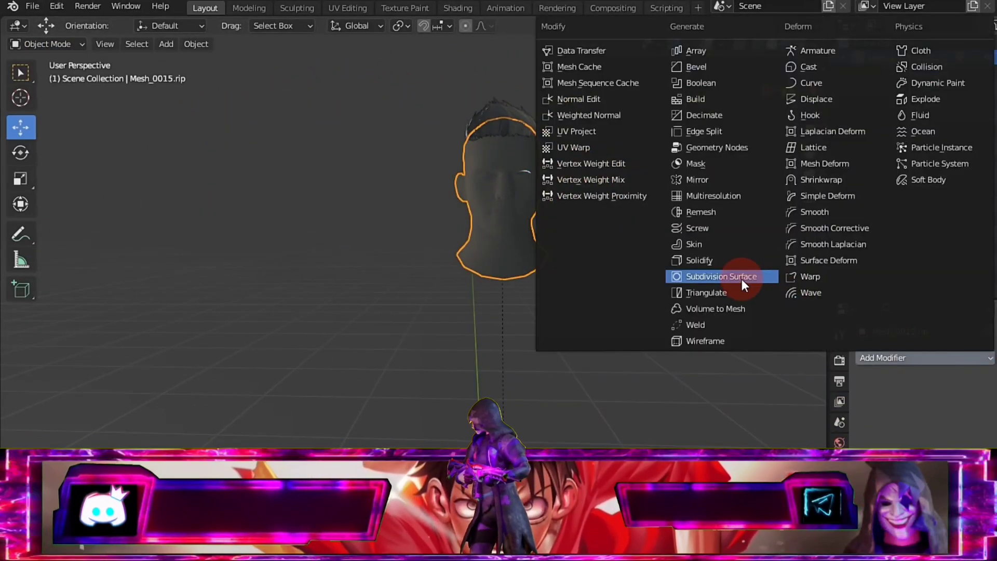
{"action": "left_click", "coordinate": [727, 287]}
{"action": "left_click", "coordinate": [958, 404]}
Step: Add a Simple Subdivision Surface to the hair and switch the head's to Catmull-Clark
{"action": "left_click", "coordinate": [491, 125]}
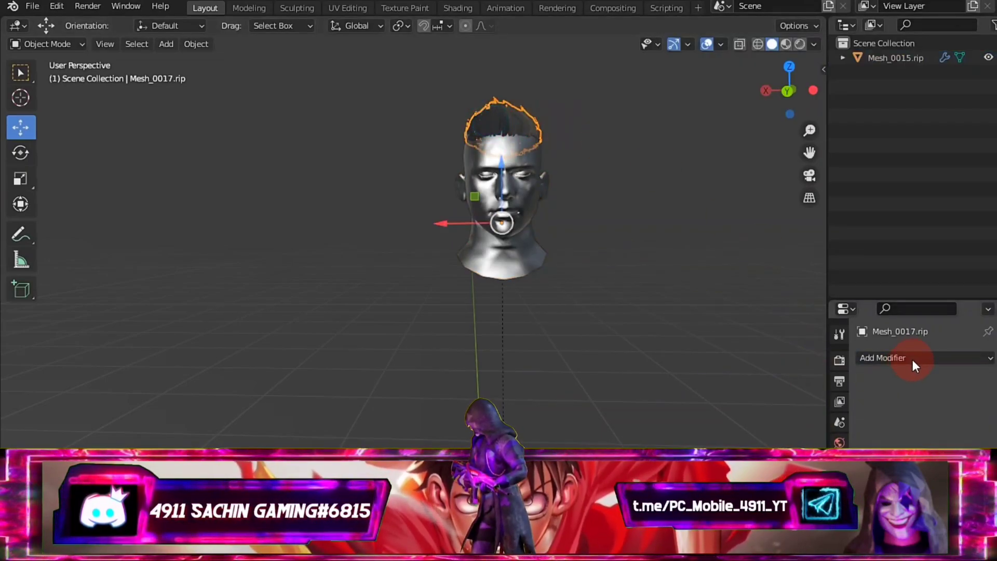
{"action": "left_click", "coordinate": [912, 358]}
{"action": "left_click", "coordinate": [762, 295]}
{"action": "left_click", "coordinate": [955, 405]}
{"action": "left_click", "coordinate": [518, 182]}
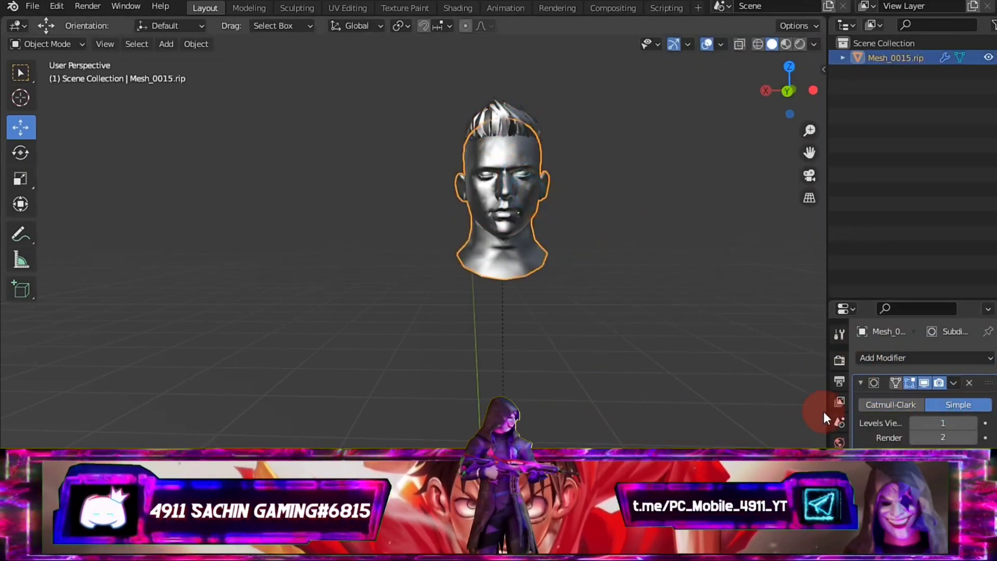
{"action": "left_click", "coordinate": [888, 406]}
{"action": "left_click", "coordinate": [880, 232]}
{"action": "middle_click_drag", "start_coordinate": [571, 187], "coordinate": [460, 185]}
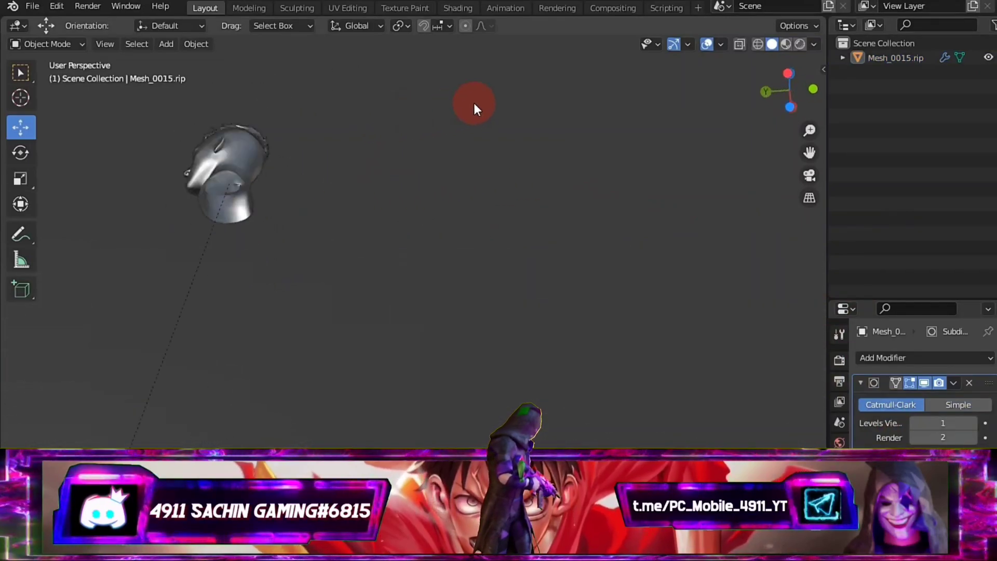
{"action": "mouse_move", "coordinate": [473, 103]}
{"action": "middle_mouse_down"}
{"action": "mouse_move", "coordinate": [658, 191]}
{"action": "mouse_move", "coordinate": [784, 192]}
{"action": "middle_mouse_up"}
Step: Set the hair material's Base Color to an Image Texture using the hair image
{"action": "left_click", "coordinate": [474, 158]}
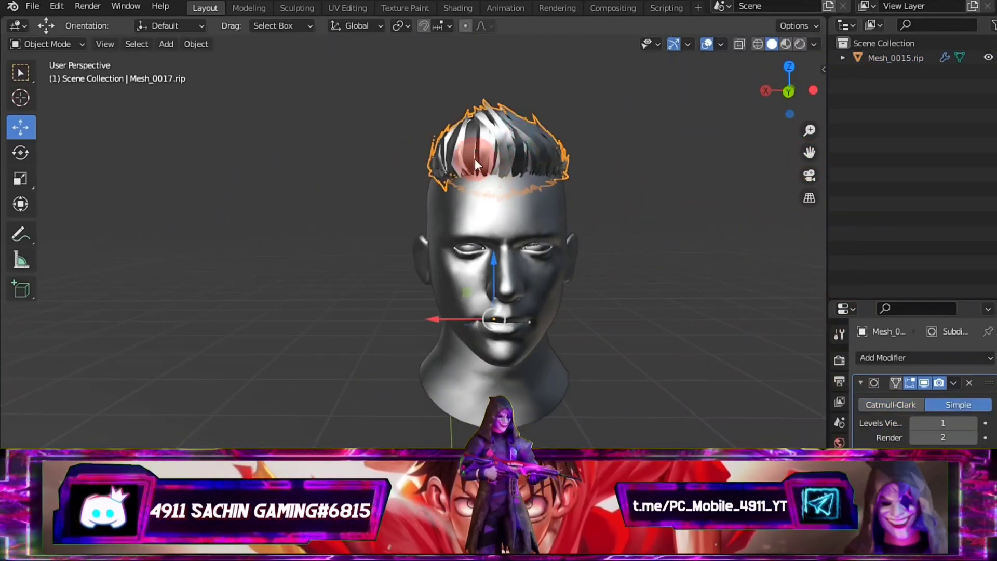
{"action": "left_click", "coordinate": [839, 441]}
{"action": "left_click", "coordinate": [919, 436]}
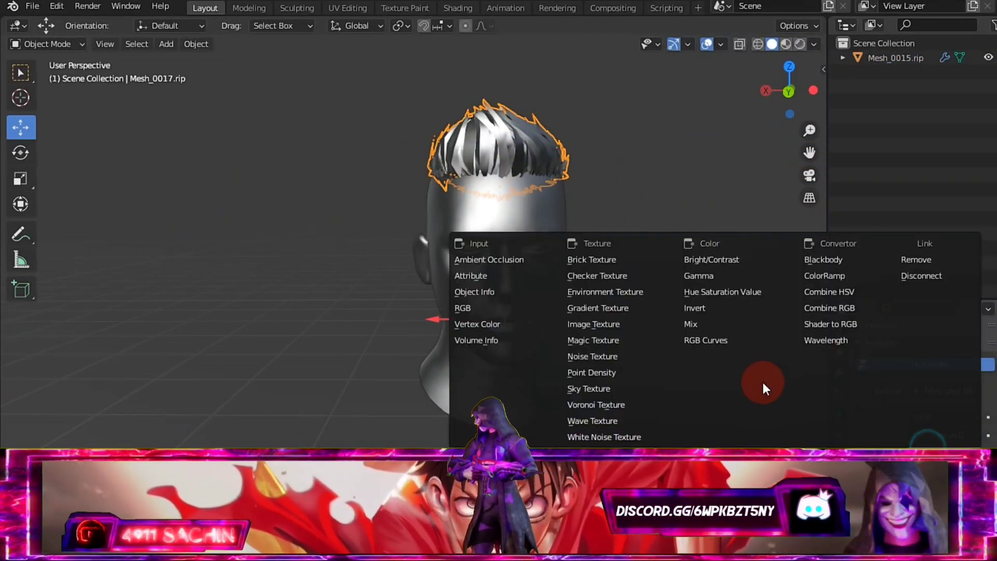
{"action": "left_click", "coordinate": [597, 321]}
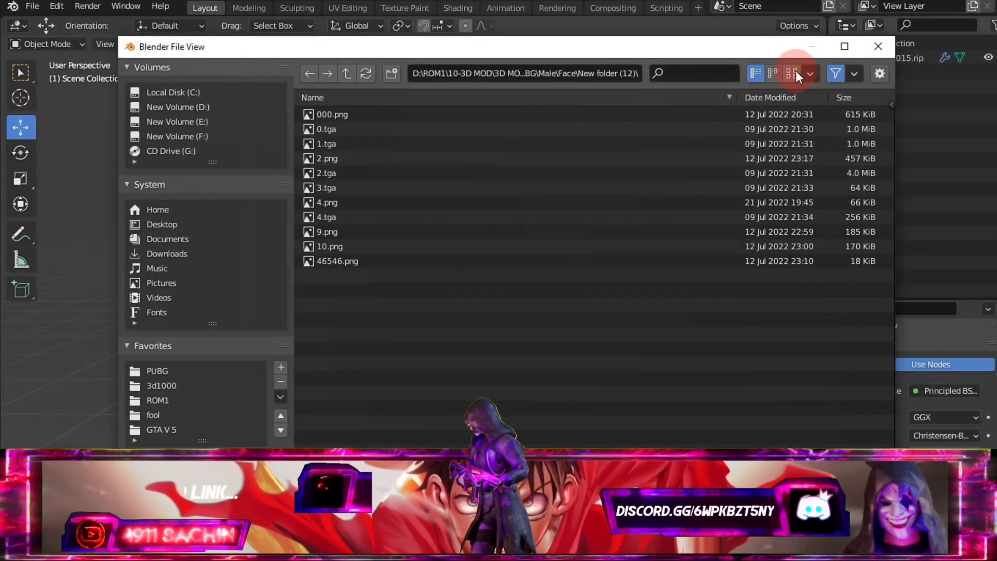
{"action": "left_click", "coordinate": [791, 73]}
{"action": "double_click", "coordinate": [462, 148]}
Step: Give the head's Base Color the skin image texture and switch to Material Preview shading
{"action": "left_click", "coordinate": [556, 259]}
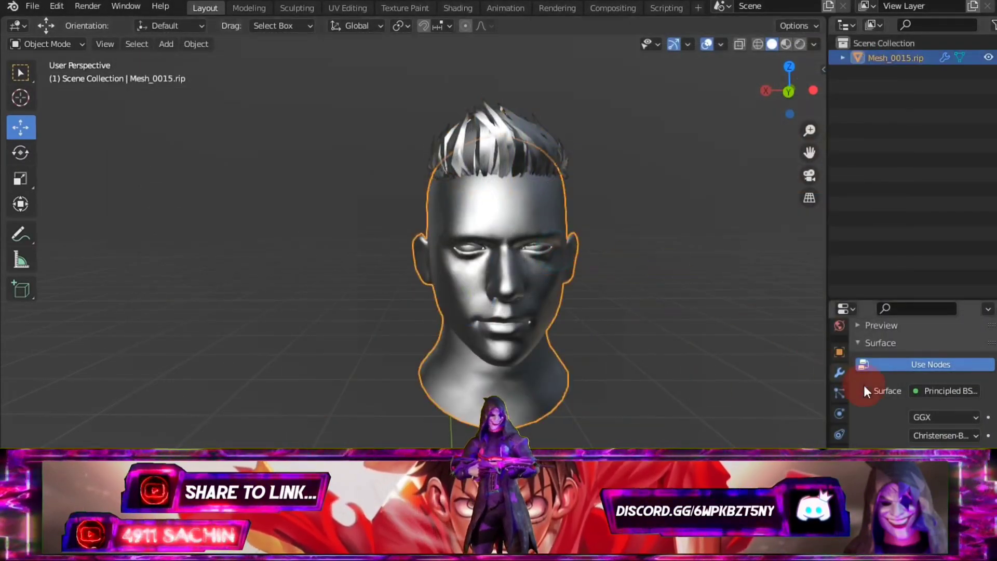
{"action": "left_click", "coordinate": [920, 435]}
{"action": "left_click", "coordinate": [624, 339]}
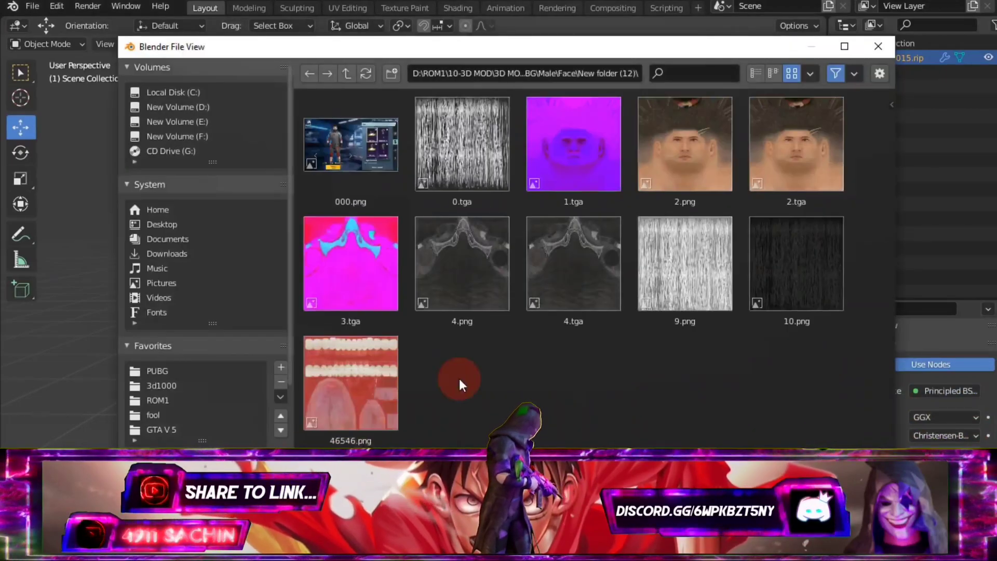
{"action": "double_click", "coordinate": [717, 172]}
{"action": "left_click", "coordinate": [787, 43]}
{"action": "left_click", "coordinate": [870, 123]}
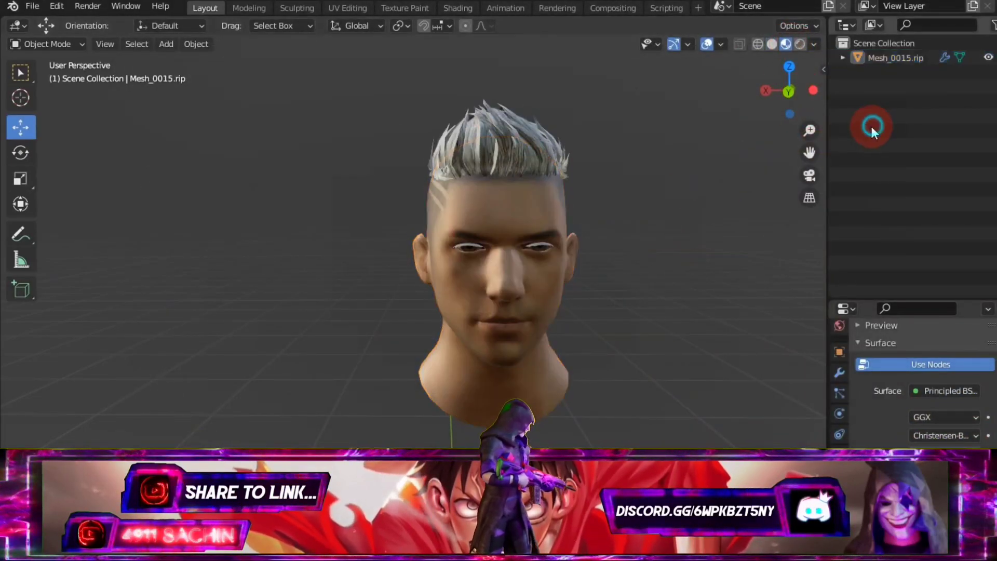
{"action": "scroll", "coordinate": [725, 160], "scroll_direction": "up", "scroll_amount": 3}
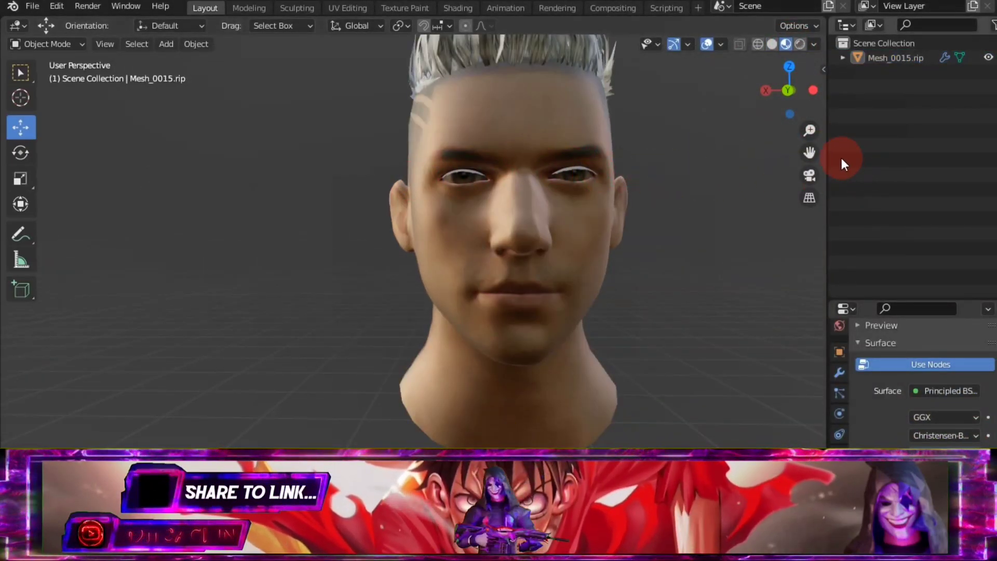
{"action": "left_click_drag", "start_coordinate": [810, 152], "coordinate": [768, 225]}
{"action": "scroll", "coordinate": [649, 141], "scroll_direction": "up", "scroll_amount": 4}
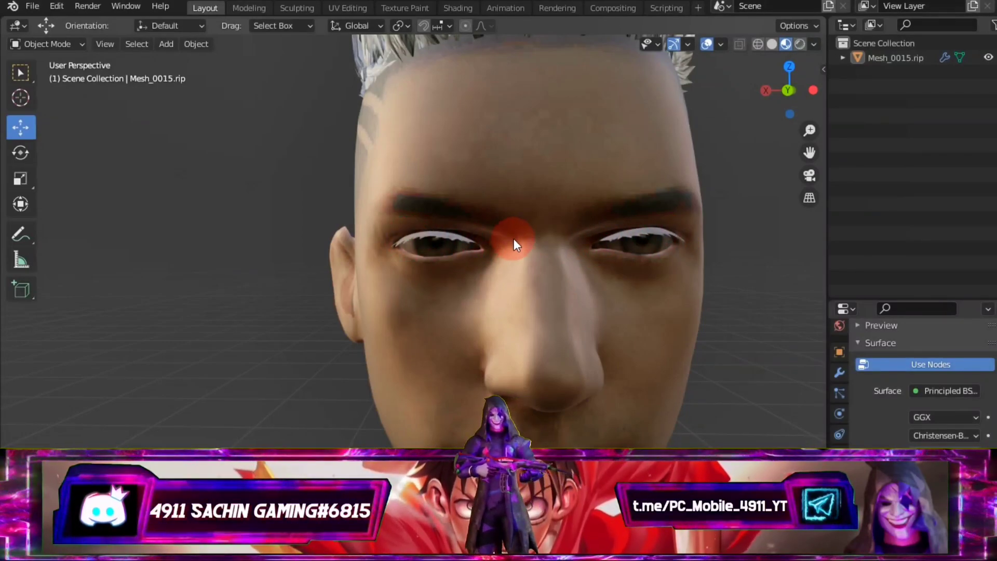
{"action": "scroll", "coordinate": [509, 251], "scroll_direction": "up", "scroll_amount": 5, "text": "shift"}
{"action": "scroll", "coordinate": [509, 248], "scroll_direction": "down", "scroll_amount": 2, "text": "shift"}
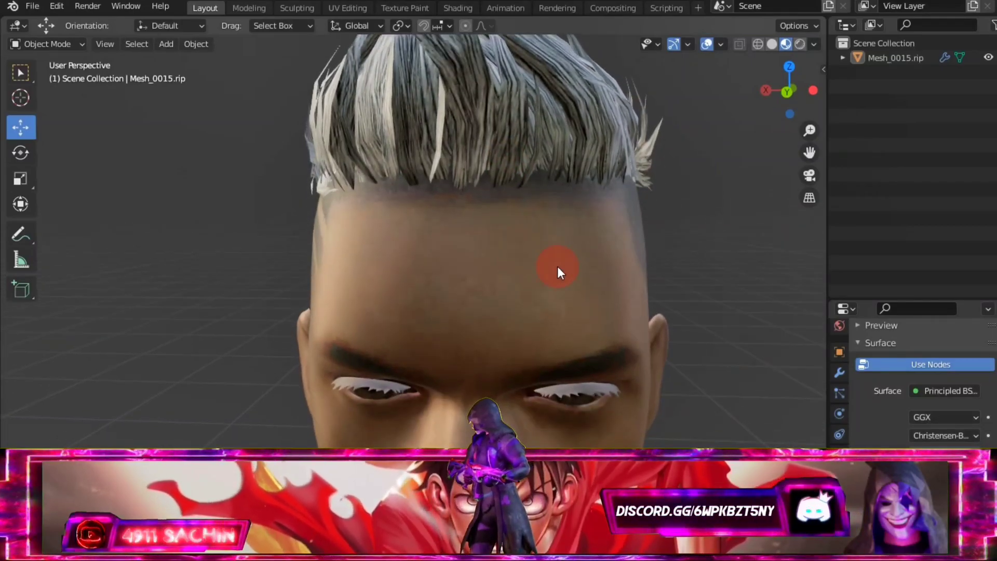
{"action": "scroll", "coordinate": [598, 244], "scroll_direction": "down", "scroll_amount": 5}
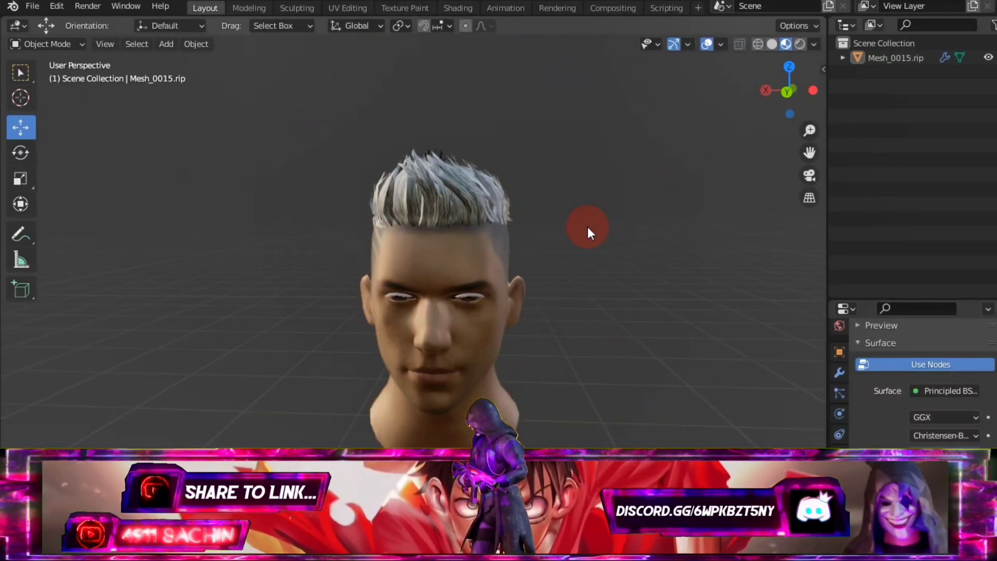
{"action": "middle_click_drag", "start_coordinate": [590, 229], "coordinate": [619, 223]}
Step: Nudge the hair about 0.0212 m to sit on the scalp, then select the head mesh
{"action": "left_click", "coordinate": [579, 179]}
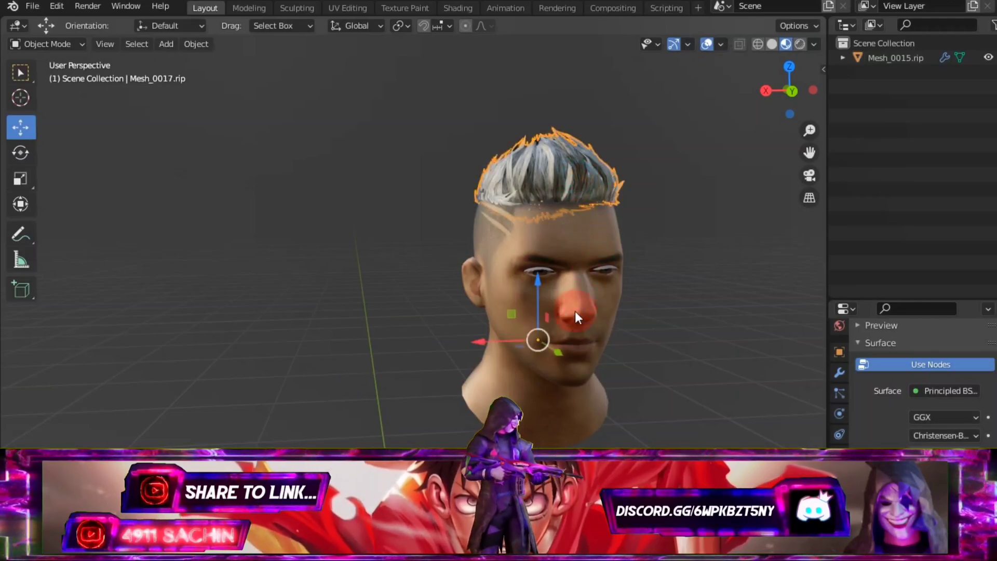
{"action": "left_click_drag", "start_coordinate": [562, 354], "coordinate": [564, 357]}
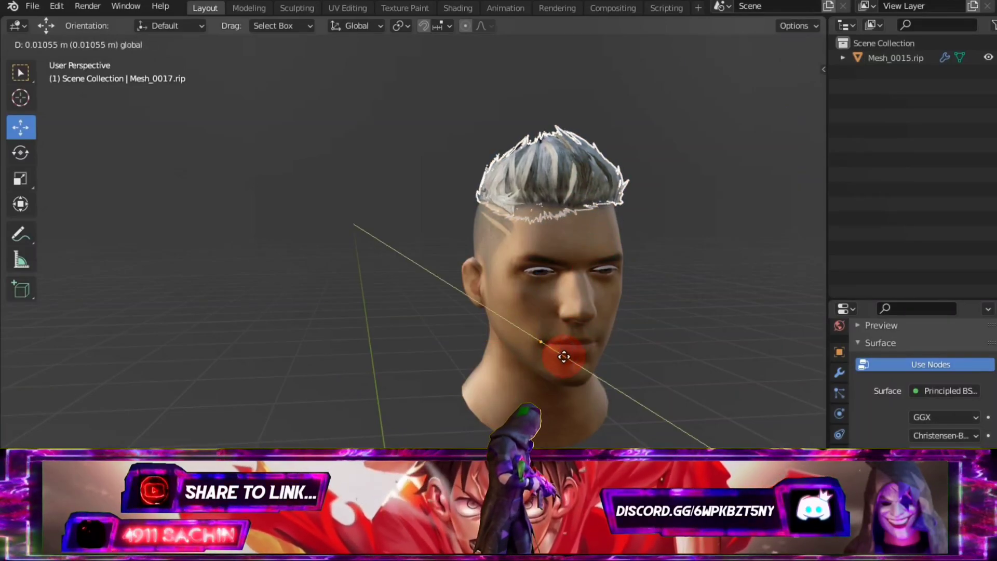
{"action": "mouse_move", "coordinate": [540, 285]}
{"action": "left_mouse_down"}
{"action": "mouse_move", "coordinate": [572, 344]}
{"action": "mouse_move", "coordinate": [563, 354]}
{"action": "left_mouse_up"}
{"action": "mouse_move", "coordinate": [694, 253]}
{"action": "middle_mouse_down"}
{"action": "mouse_move", "coordinate": [508, 225]}
{"action": "mouse_move", "coordinate": [569, 233]}
{"action": "mouse_move", "coordinate": [551, 232]}
{"action": "mouse_move", "coordinate": [595, 258]}
{"action": "mouse_move", "coordinate": [579, 251]}
{"action": "middle_mouse_up"}
{"action": "left_click", "coordinate": [909, 207]}
{"action": "left_click", "coordinate": [528, 136]}
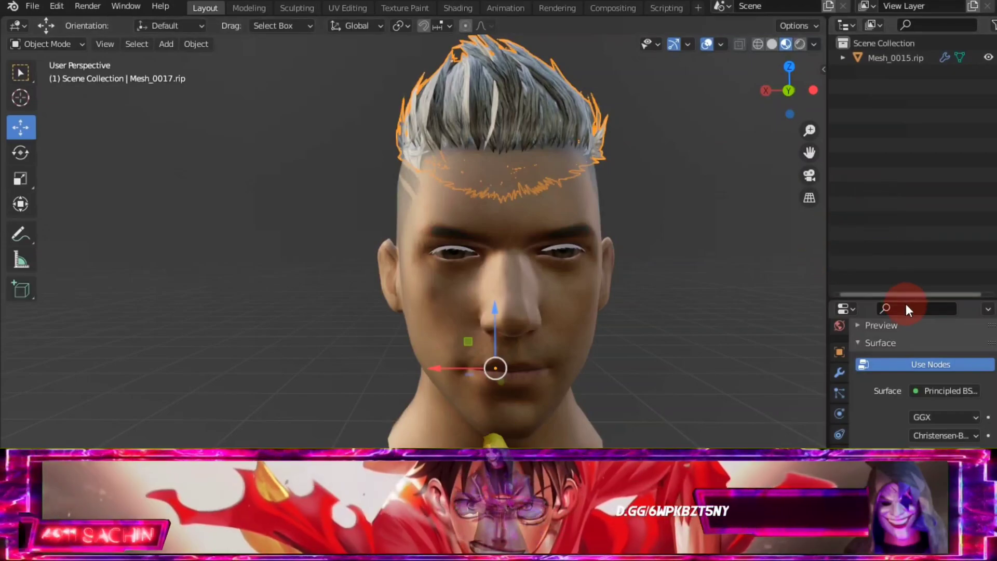
{"action": "left_click", "coordinate": [889, 192]}
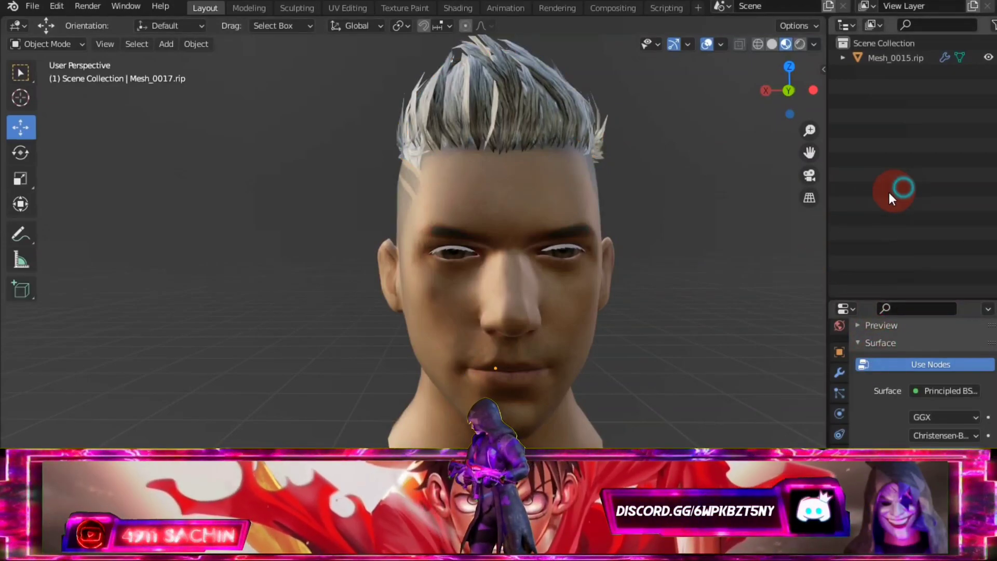
{"action": "left_click", "coordinate": [529, 257]}
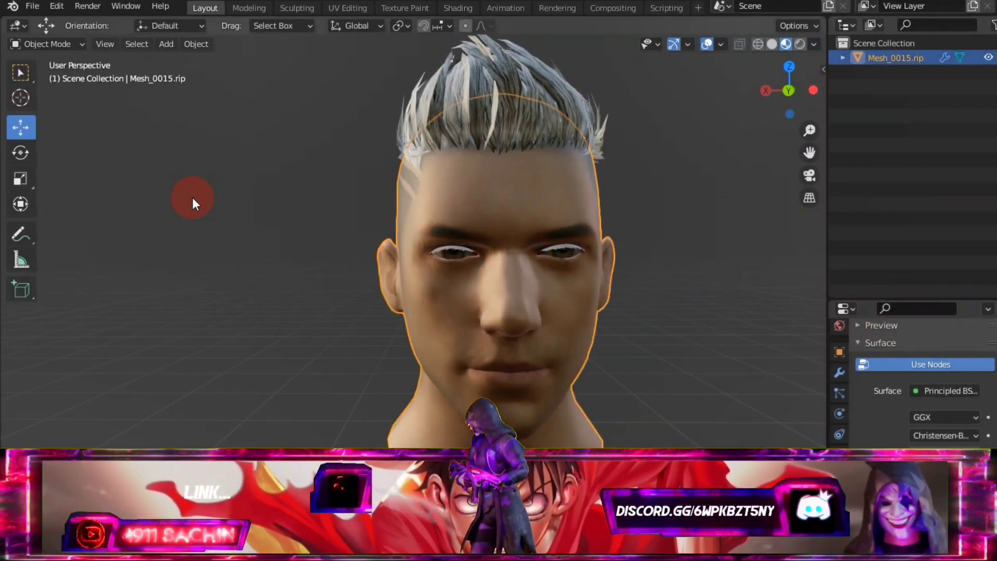
Step: Put the head mesh into Edit Mode with Face select mode enabled
{"action": "left_click", "coordinate": [54, 45]}
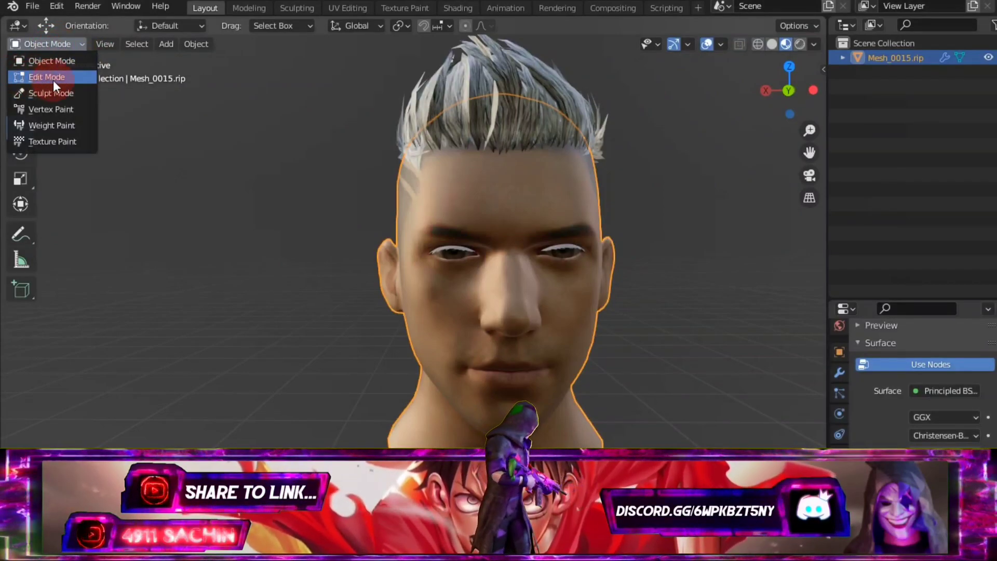
{"action": "left_click", "coordinate": [38, 77]}
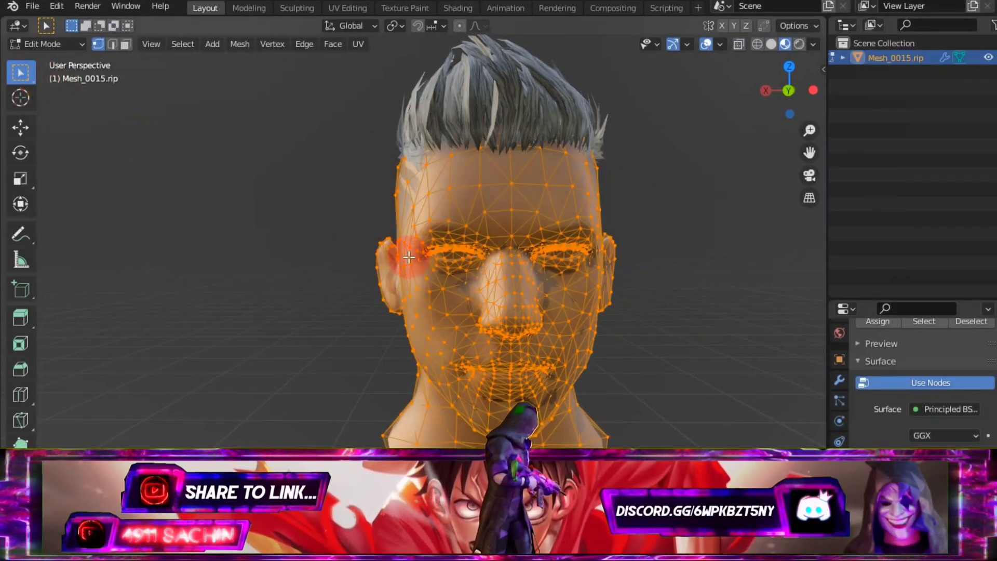
{"action": "left_click", "coordinate": [126, 43]}
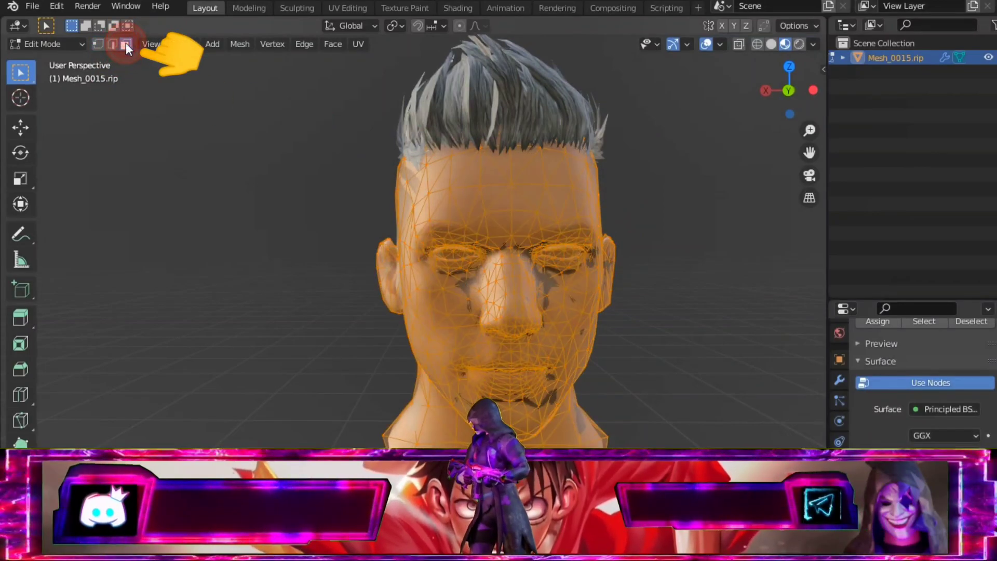
{"action": "middle_click_drag", "start_coordinate": [590, 205], "coordinate": [719, 147]}
Step: Zoom to the eye, shift-select several eyelash faces, and extend to the whole piece with Ctrl+L
{"action": "left_click", "coordinate": [730, 148]}
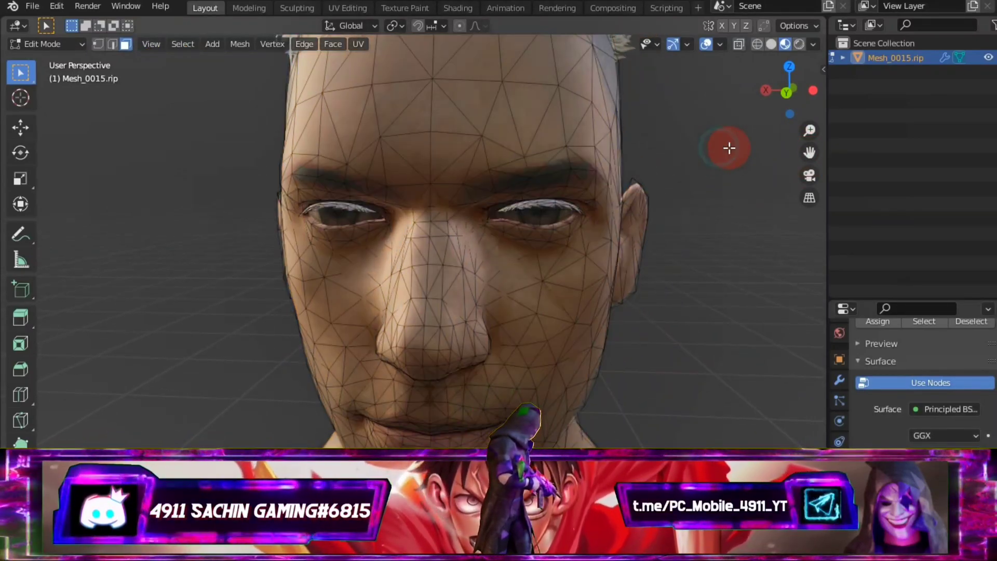
{"action": "scroll", "coordinate": [729, 148], "scroll_direction": "up", "scroll_amount": 6}
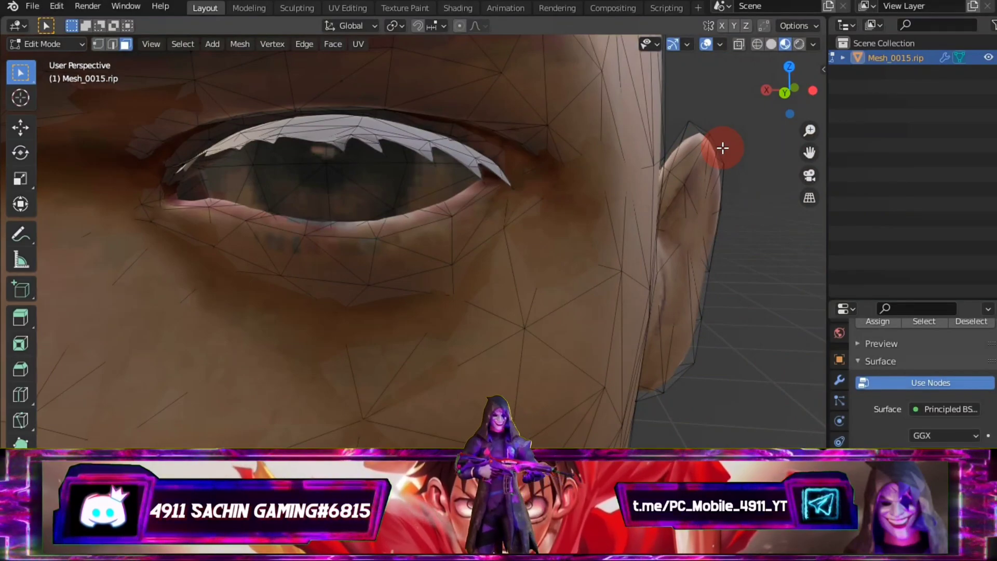
{"action": "middle_click_drag", "start_coordinate": [722, 148], "coordinate": [694, 255]}
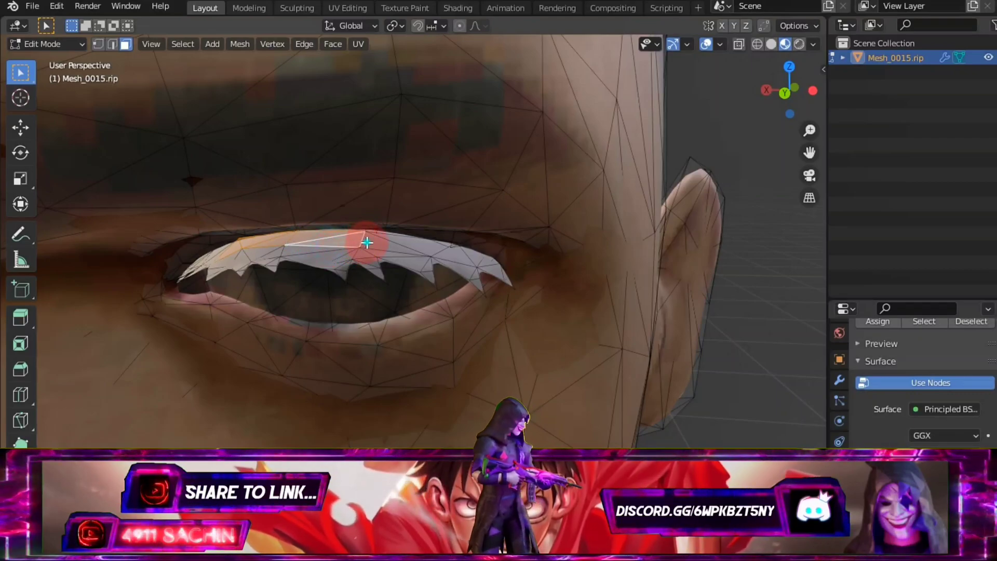
{"action": "left_click", "coordinate": [401, 239], "text": "shift"}
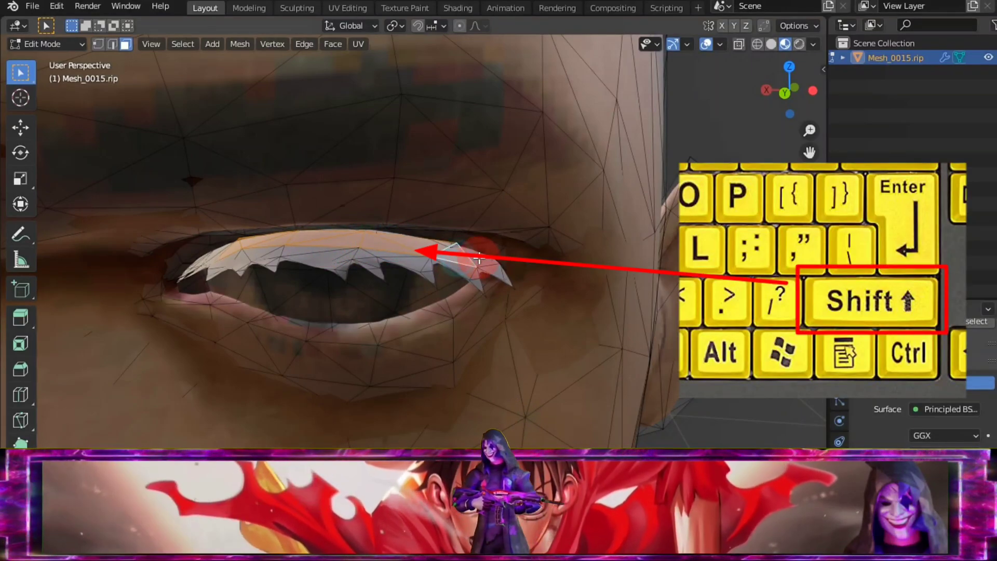
{"action": "left_click", "coordinate": [494, 270], "text": "shift"}
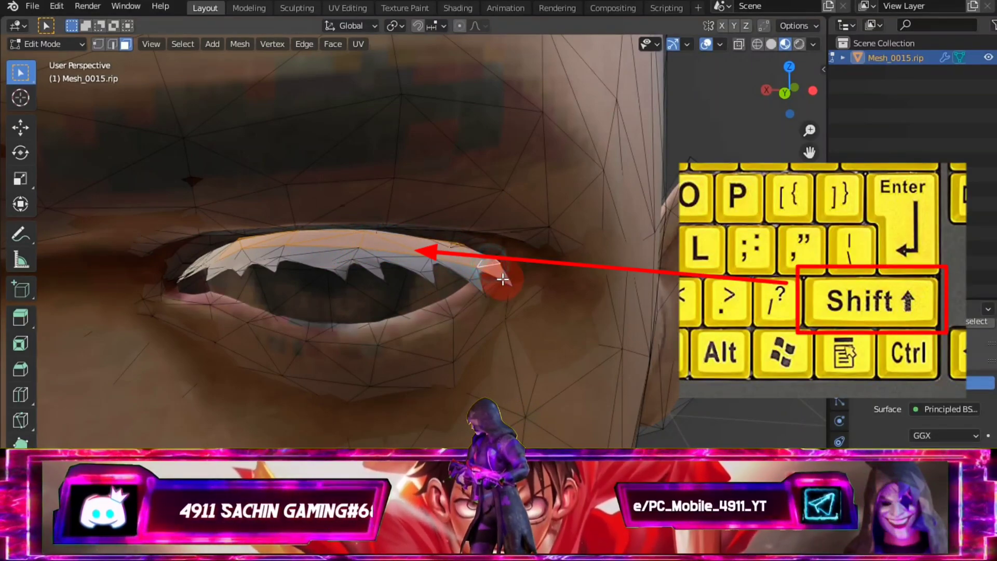
{"action": "left_click", "coordinate": [508, 281], "text": "shift"}
{"action": "left_click", "coordinate": [477, 288], "text": "shift"}
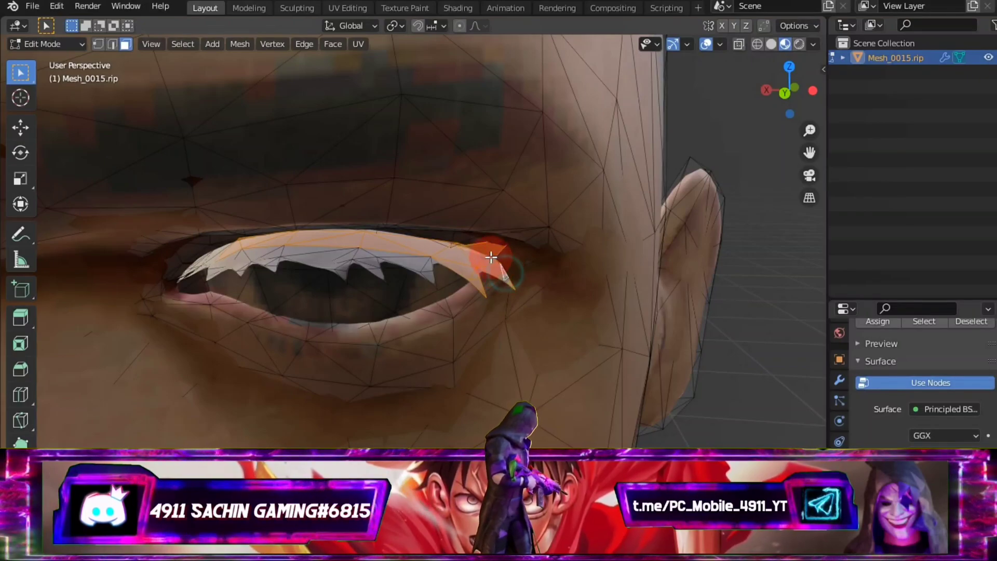
{"action": "left_click", "coordinate": [414, 261], "text": "shift"}
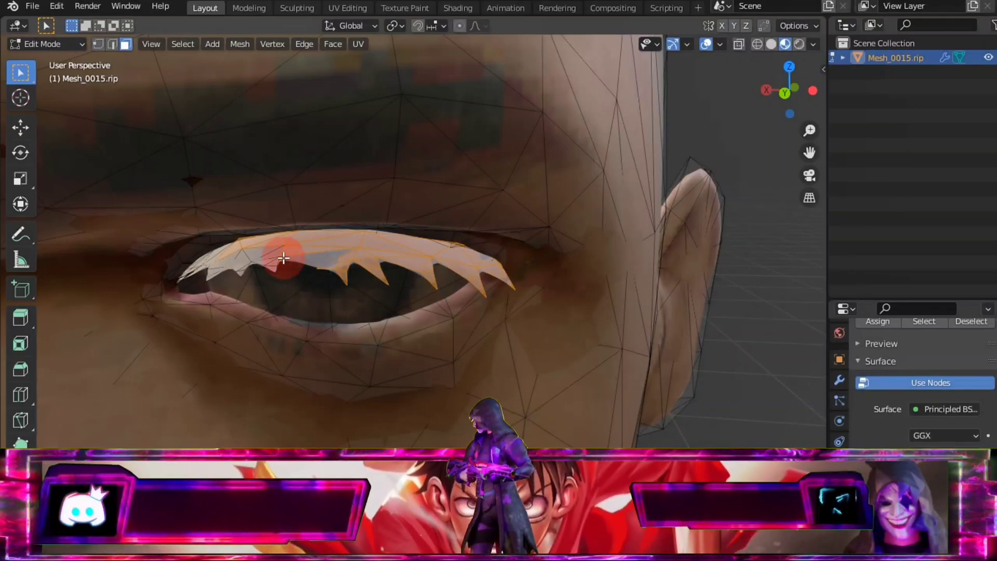
{"action": "left_click", "coordinate": [312, 260]}
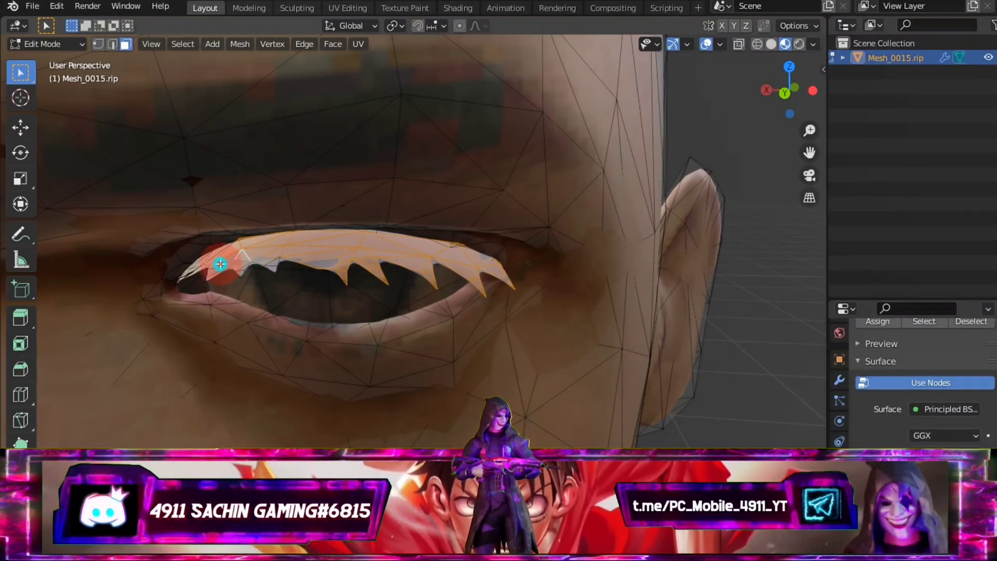
{"action": "left_click", "coordinate": [264, 262]}
{"action": "left_click", "coordinate": [319, 264]}
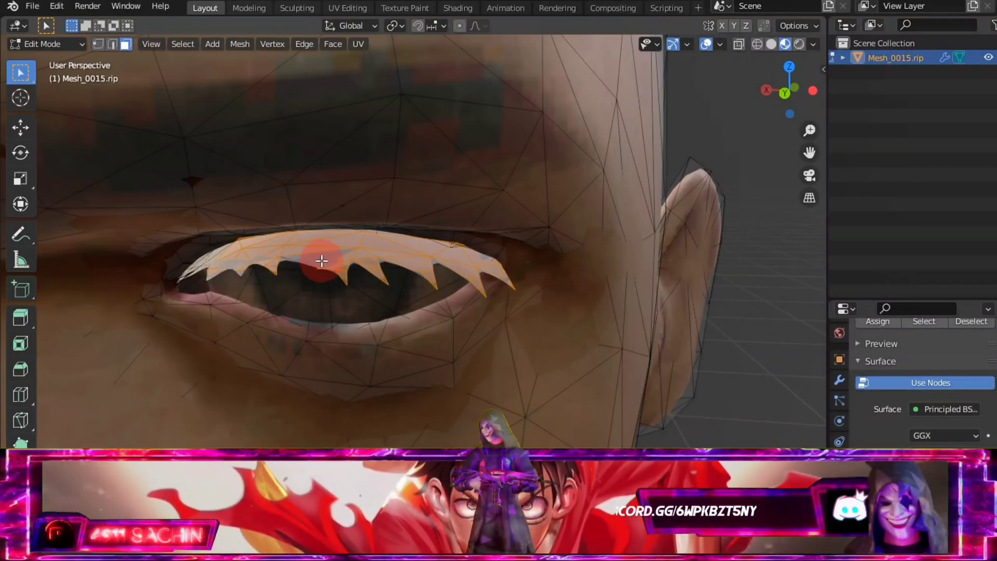
{"action": "left_click", "coordinate": [261, 261]}
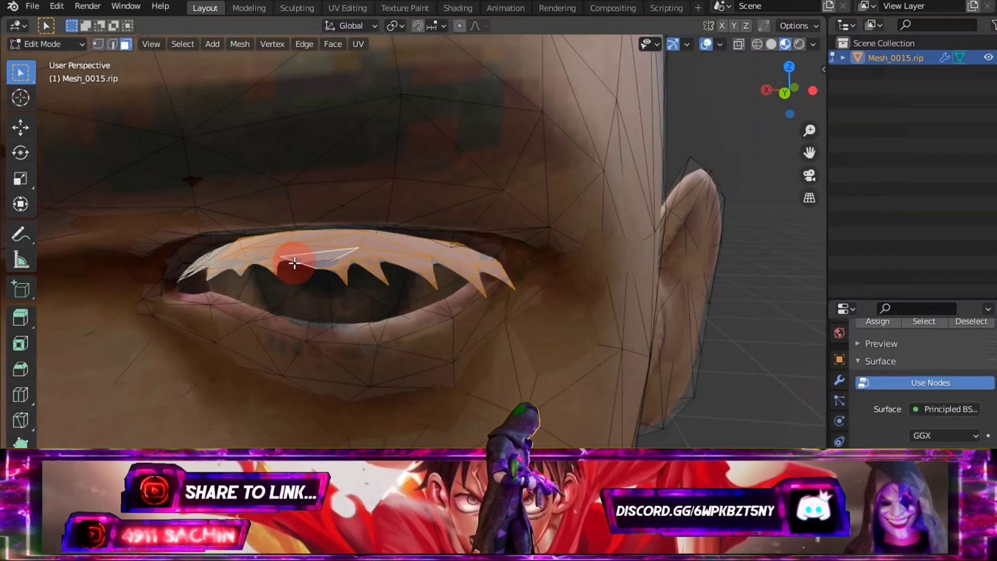
{"action": "key", "text": "ctrl+l"}
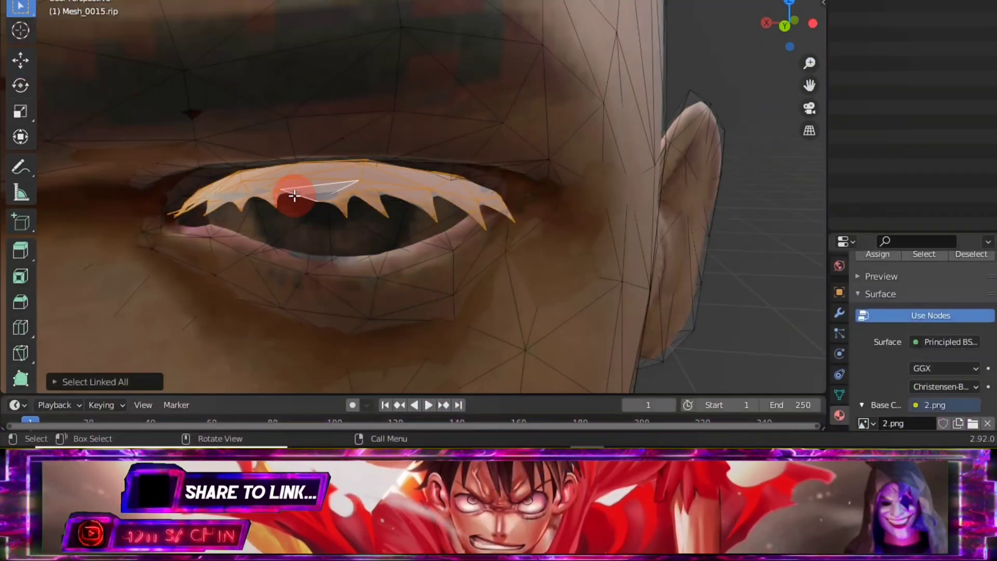
Step: Delete the selected eyelash faces with Delete Faces from the face context menu
{"action": "right_click", "coordinate": [294, 264]}
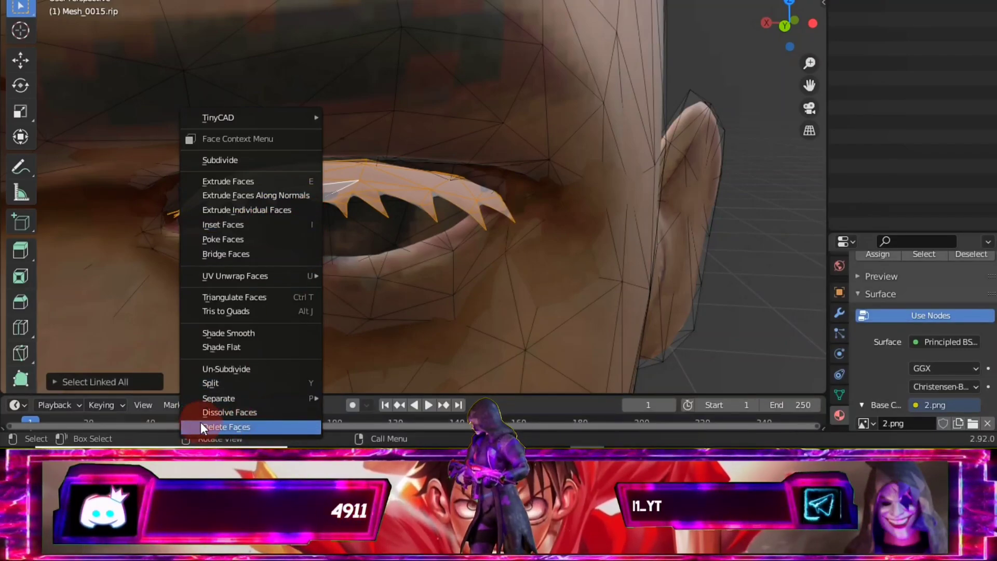
{"action": "left_click", "coordinate": [234, 428]}
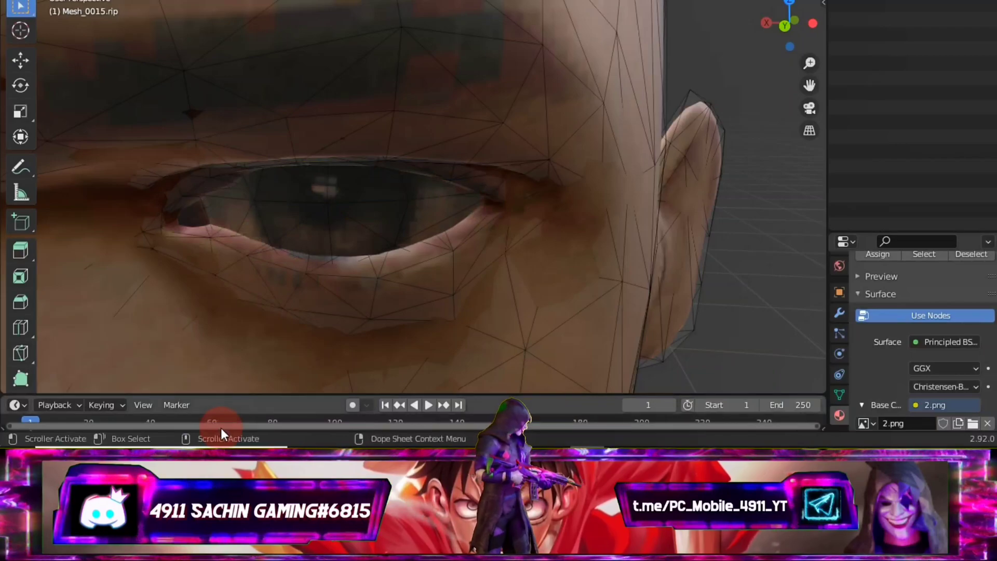
Step: Select the other eye's whole eyelash fragment with Ctrl+L and bring up the face menu to delete it
{"action": "scroll", "coordinate": [320, 175], "scroll_direction": "down", "scroll_amount": 3}
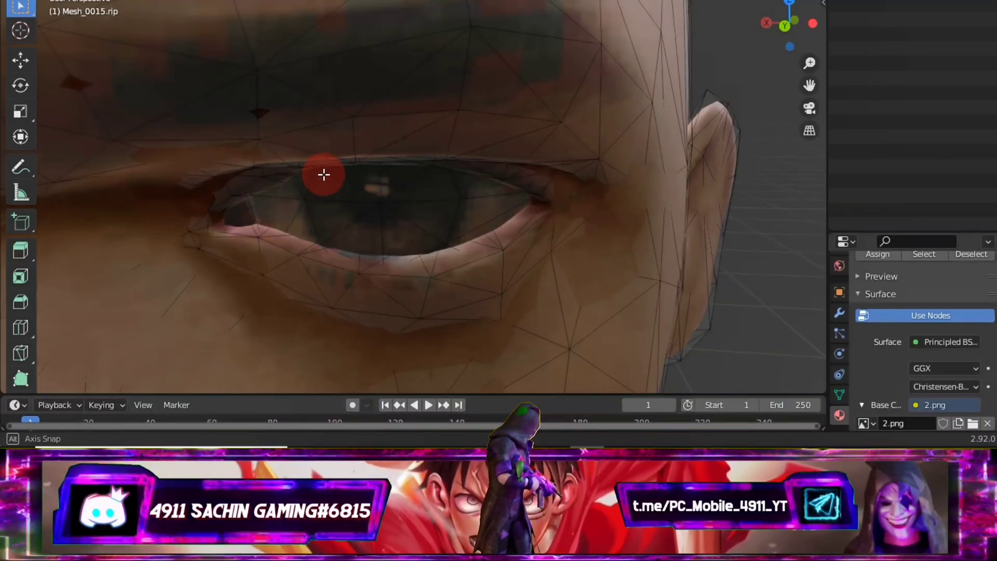
{"action": "scroll", "coordinate": [327, 173], "scroll_direction": "down", "scroll_amount": 3, "text": "shift"}
{"action": "scroll", "coordinate": [326, 173], "scroll_direction": "up", "scroll_amount": 4}
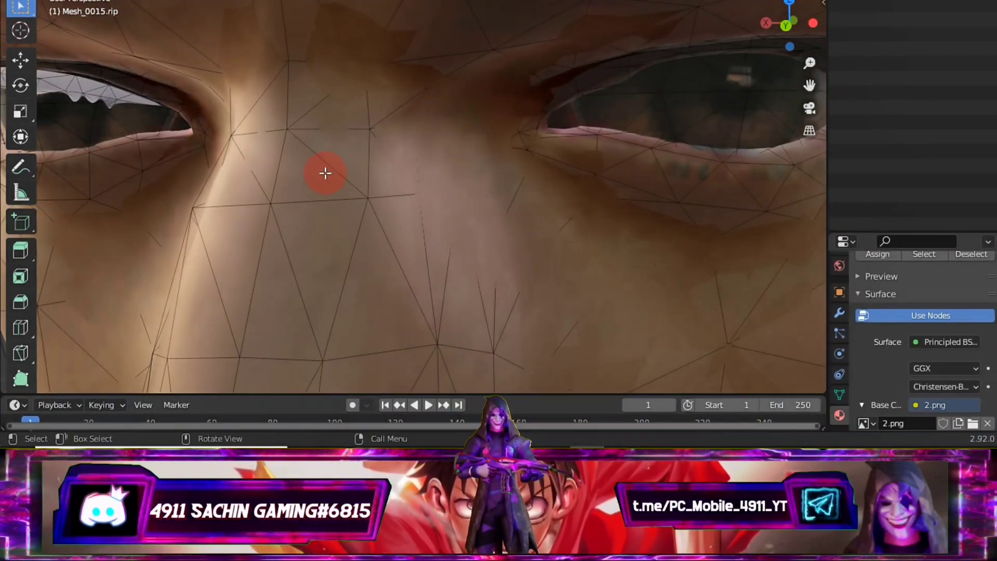
{"action": "scroll", "coordinate": [208, 145], "scroll_direction": "up", "scroll_amount": 5, "text": "ctrl"}
{"action": "scroll", "coordinate": [210, 144], "scroll_direction": "down", "scroll_amount": 3, "text": "ctrl"}
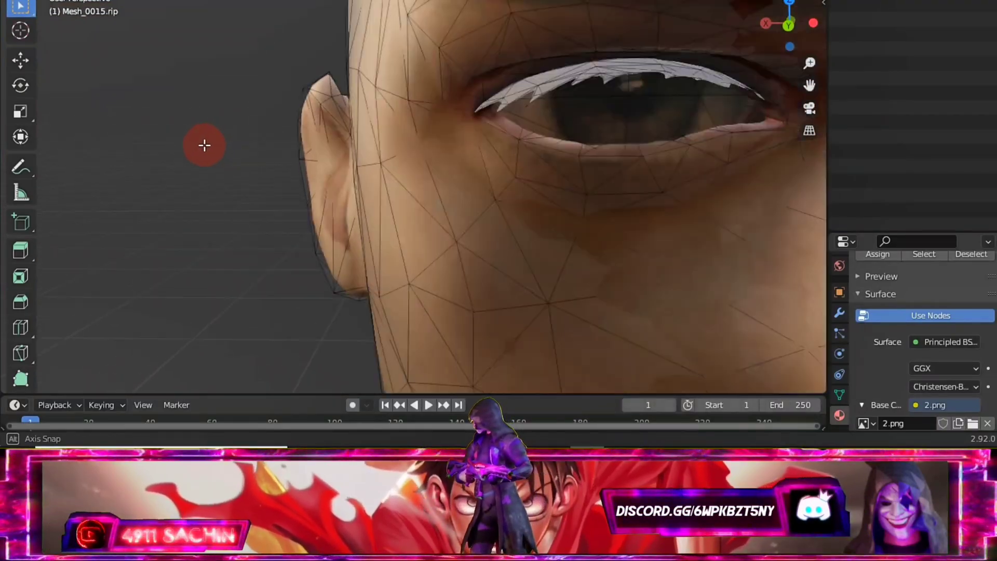
{"action": "scroll", "coordinate": [204, 145], "scroll_direction": "down", "scroll_amount": 2, "text": "ctrl"}
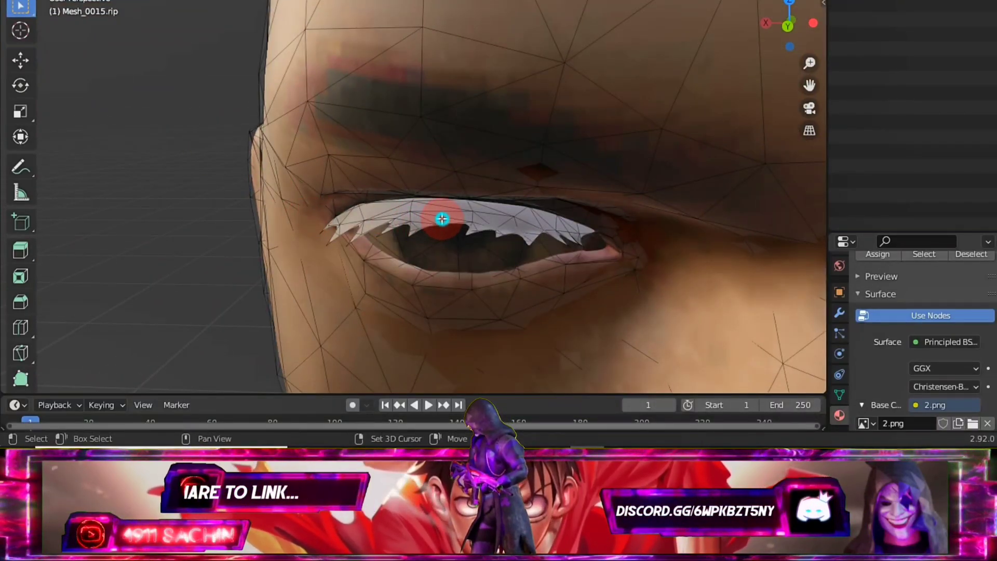
{"action": "left_click", "coordinate": [461, 215], "text": "shift"}
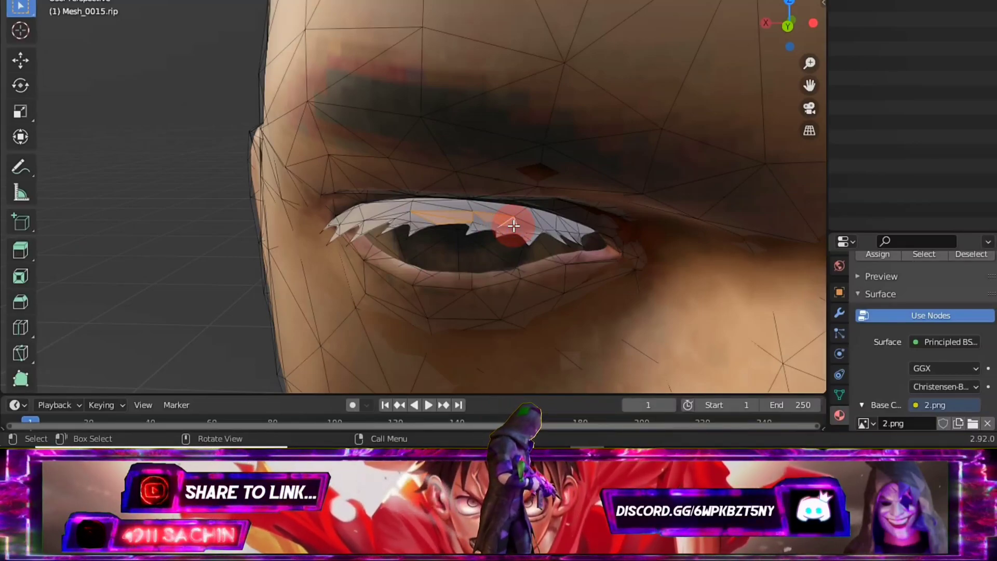
{"action": "key", "text": "ctrl+l"}
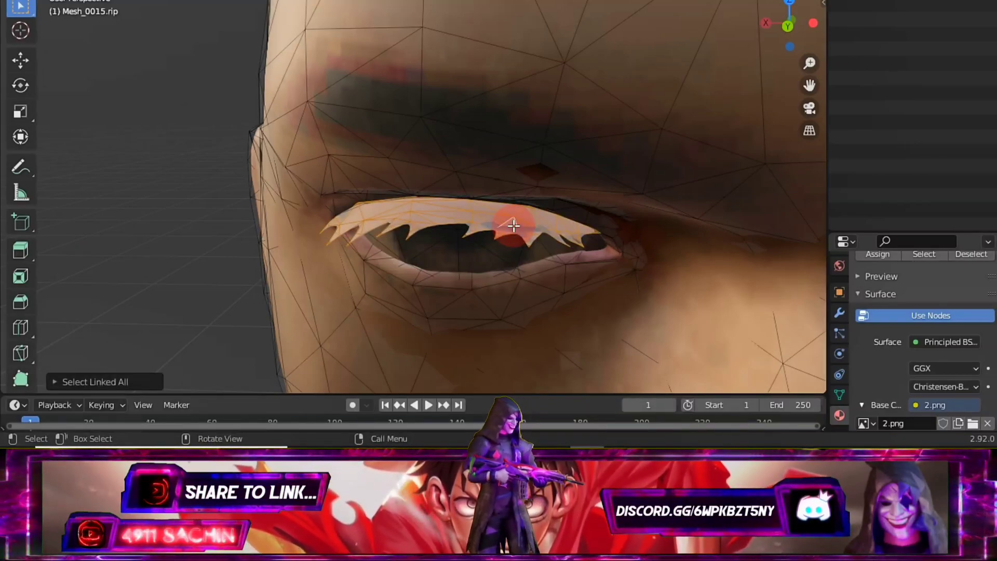
{"action": "right_click", "coordinate": [513, 225]}
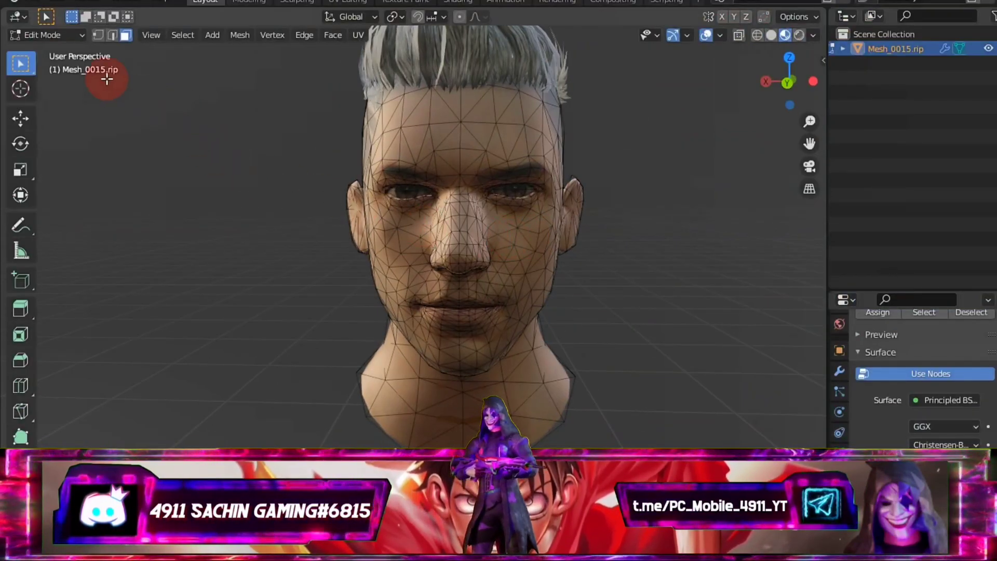
Step: Return to Object Mode and view the finished textured head from three-quarter, front and side angles
{"action": "left_click", "coordinate": [34, 52]}
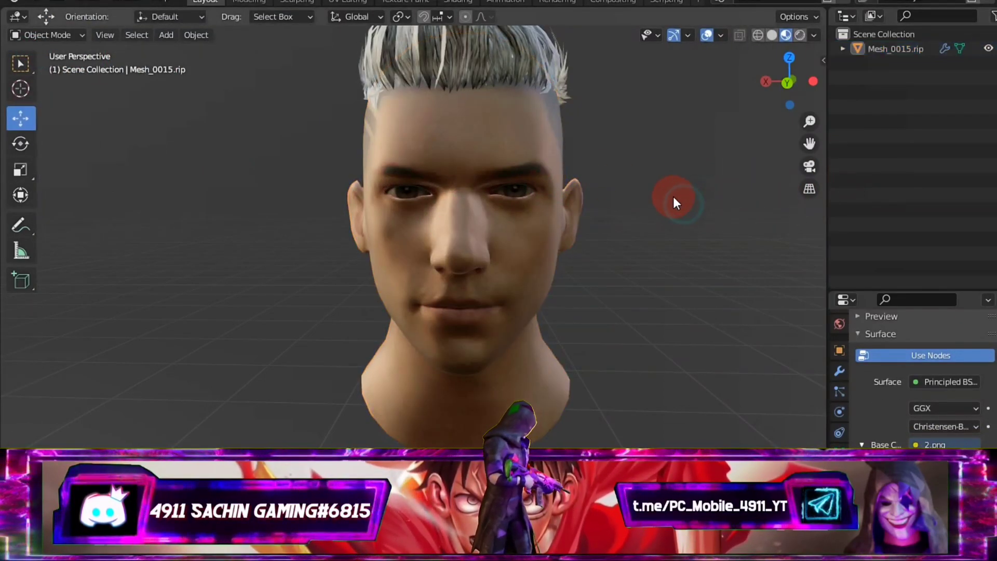
{"action": "mouse_move", "coordinate": [674, 197]}
{"action": "middle_mouse_down"}
{"action": "mouse_move", "coordinate": [686, 206]}
{"action": "mouse_move", "coordinate": [648, 196]}
{"action": "mouse_move", "coordinate": [676, 214]}
{"action": "middle_mouse_up"}
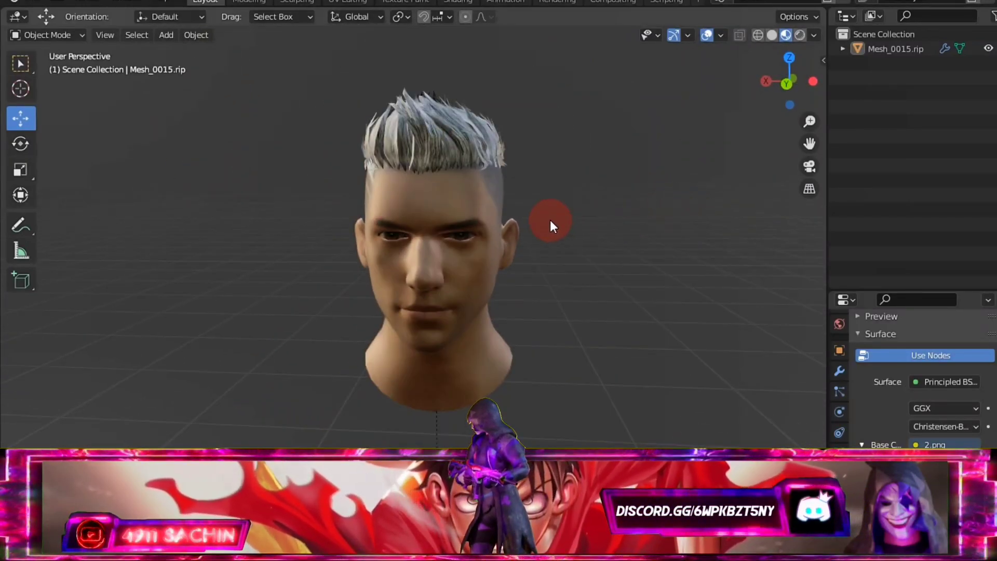
{"action": "mouse_move", "coordinate": [550, 219]}
{"action": "middle_mouse_down"}
{"action": "mouse_move", "coordinate": [568, 222]}
{"action": "mouse_move", "coordinate": [559, 205]}
{"action": "mouse_move", "coordinate": [581, 191]}
{"action": "middle_mouse_up"}
{"action": "scroll", "coordinate": [559, 204], "scroll_direction": "up", "scroll_amount": 3}
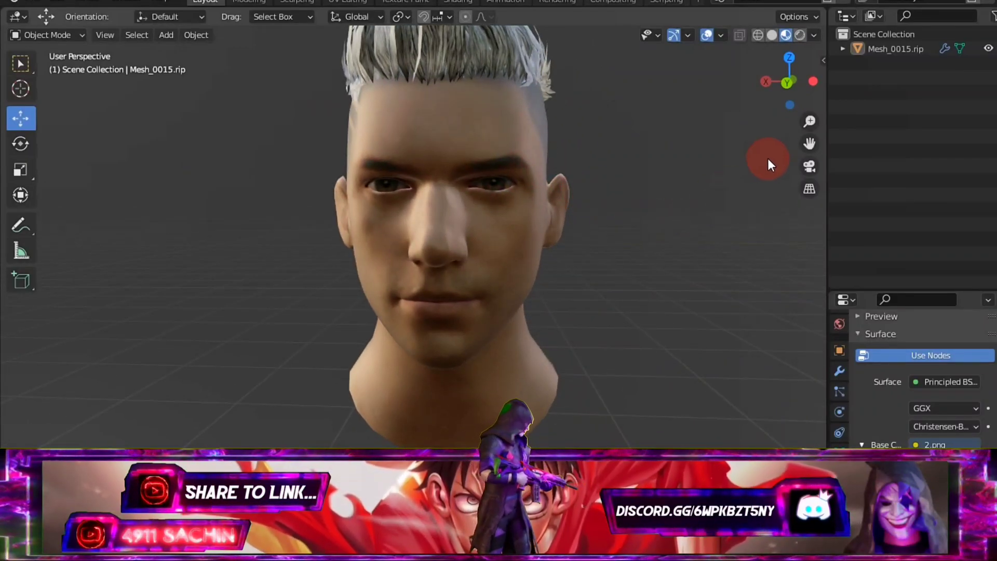
{"action": "mouse_move", "coordinate": [803, 144]}
{"action": "middle_mouse_down"}
{"action": "mouse_move", "coordinate": [766, 172]}
{"action": "mouse_move", "coordinate": [652, 176]}
{"action": "mouse_move", "coordinate": [741, 171]}
{"action": "mouse_move", "coordinate": [802, 189]}
{"action": "mouse_move", "coordinate": [727, 177]}
{"action": "middle_mouse_up"}
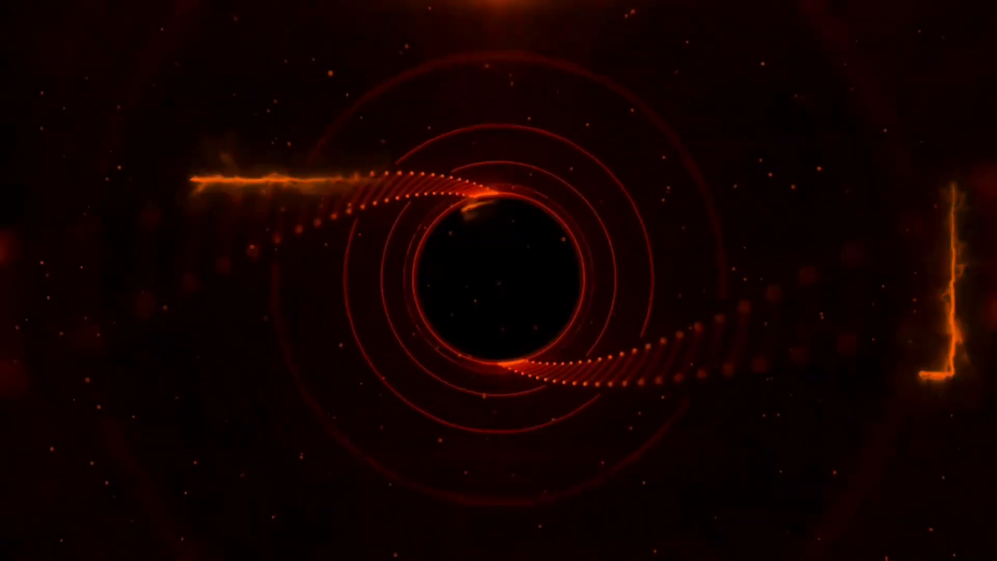